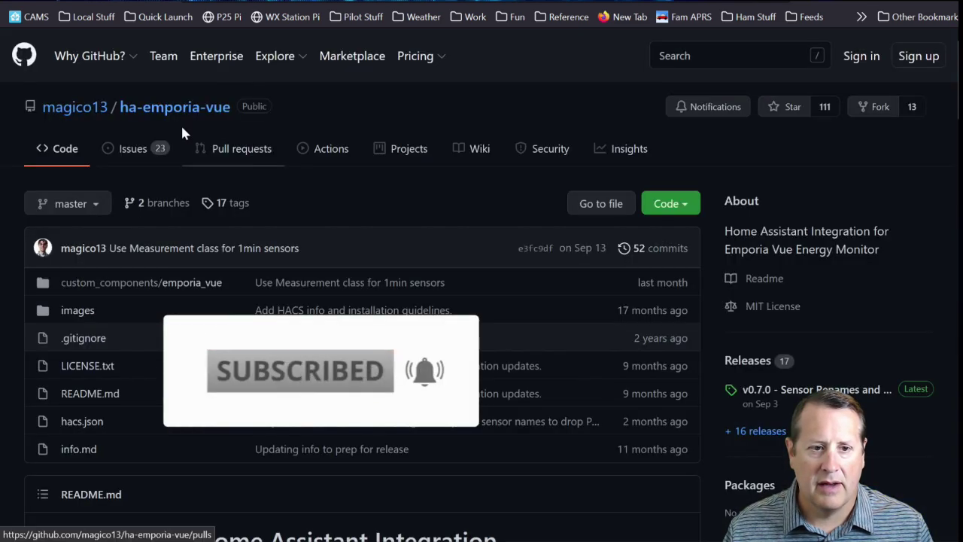
# - Copy the 'url for this github repo' link from the README's Installation with HACS section
pyautogui.moveTo(79, 125)
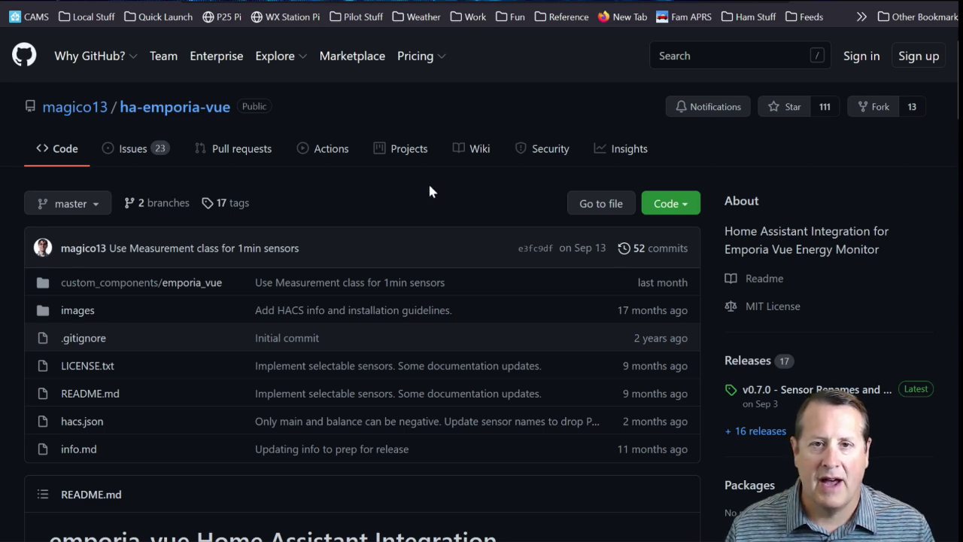
pyautogui.scroll(-6, 383, 221)
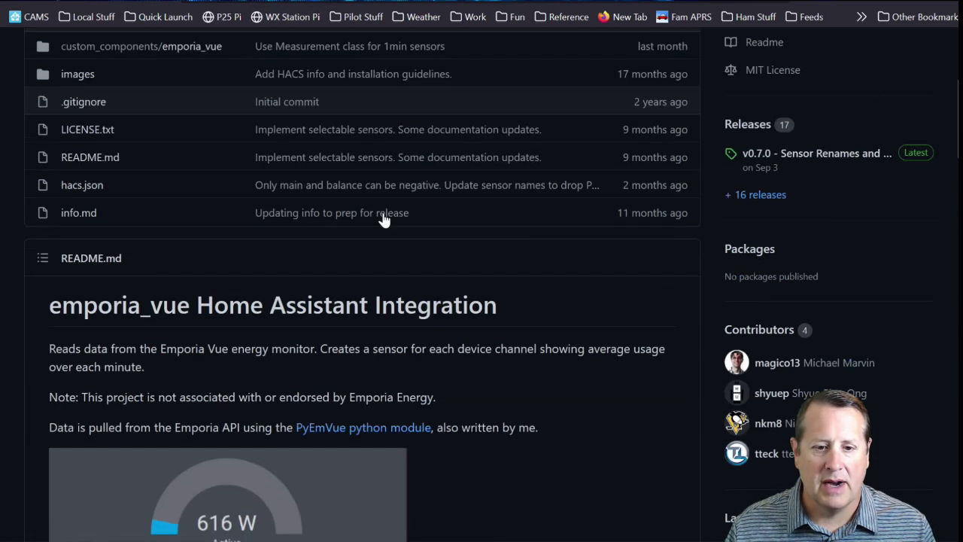
pyautogui.scroll(-8, 531, 272)
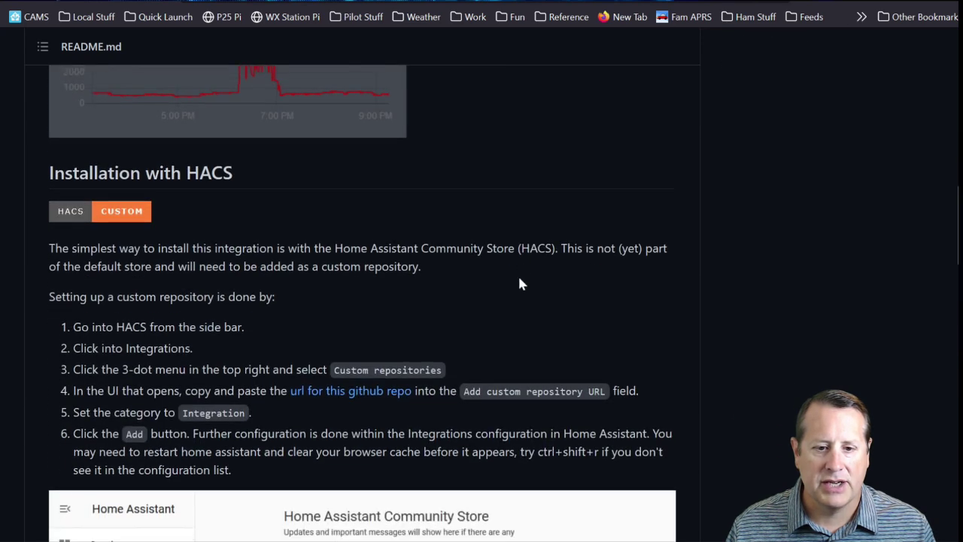
pyautogui.rightClick(366, 256)
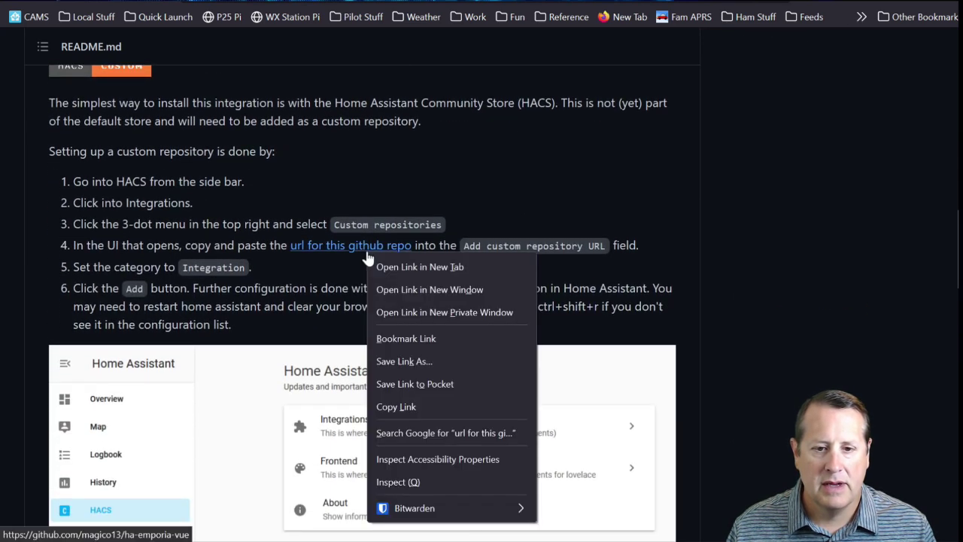
pyautogui.click(428, 406)
# - Go from the Home Assistant dashboard to the HACS Integrations page
pyautogui.click(161, 17)
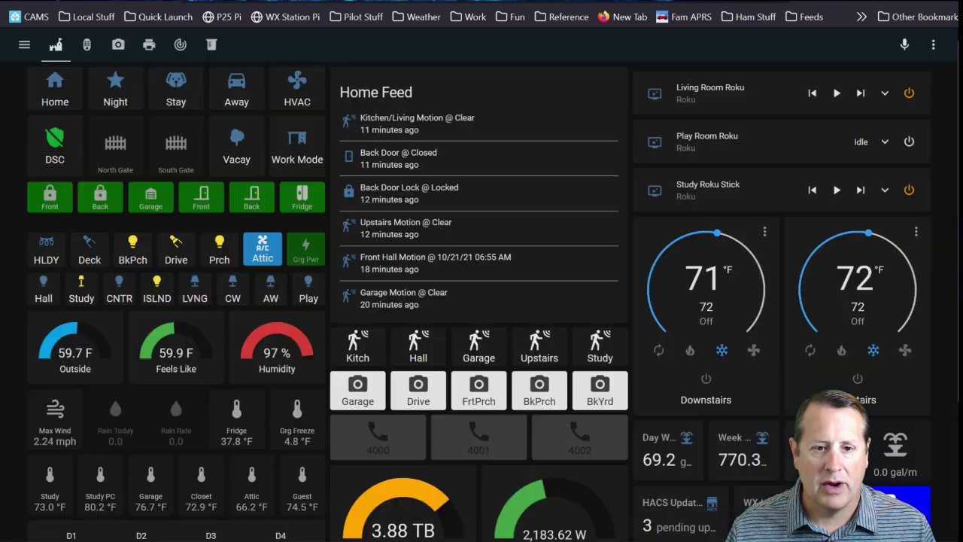
pyautogui.click(24, 45)
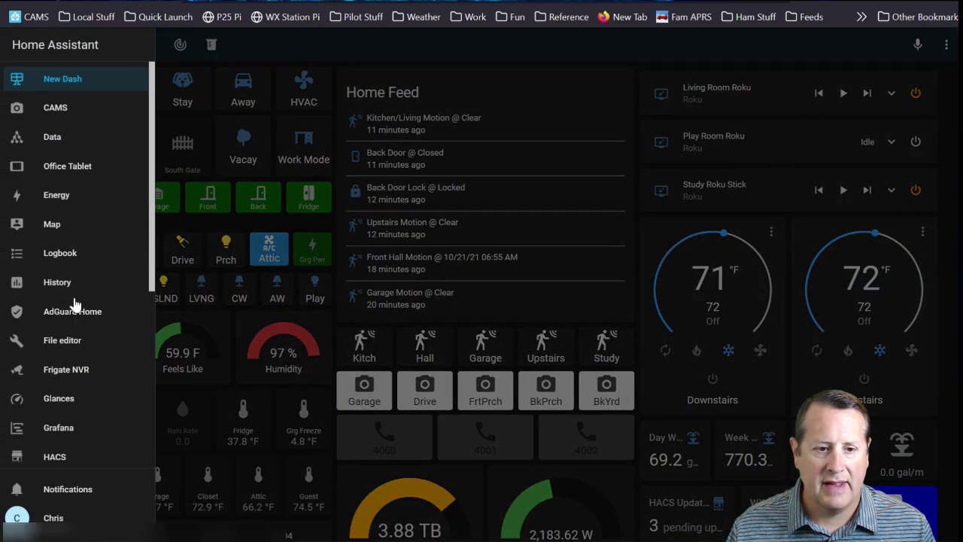
pyautogui.scroll(-2, 76, 308)
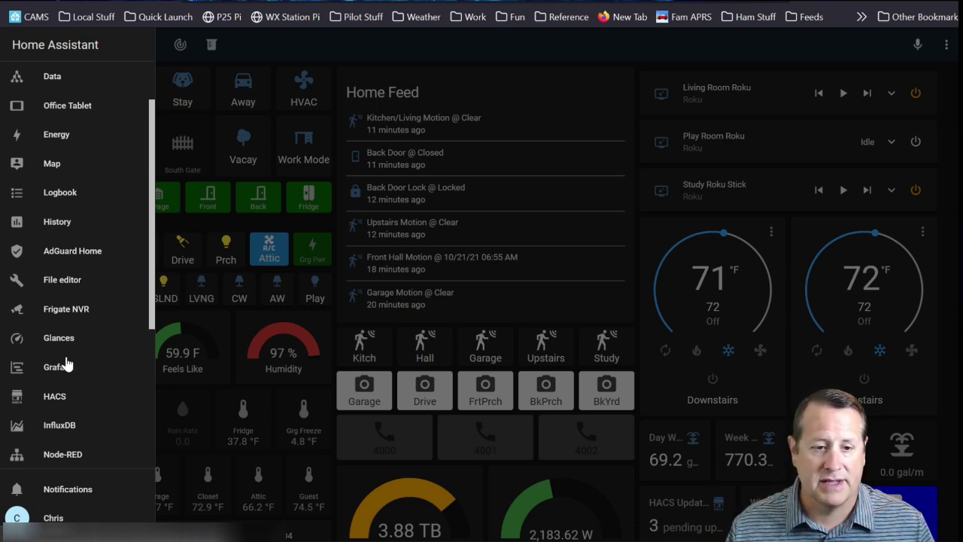
pyautogui.click(58, 396)
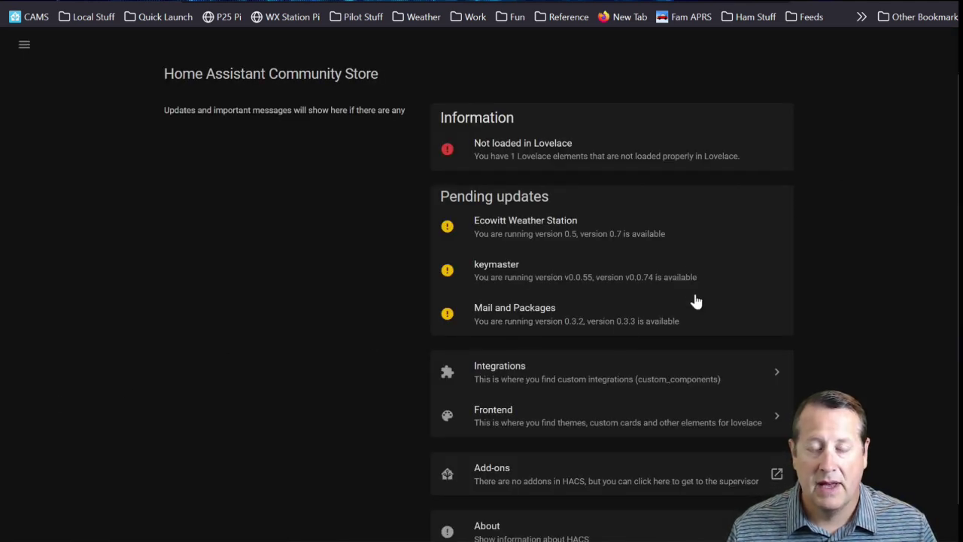
pyautogui.click(570, 376)
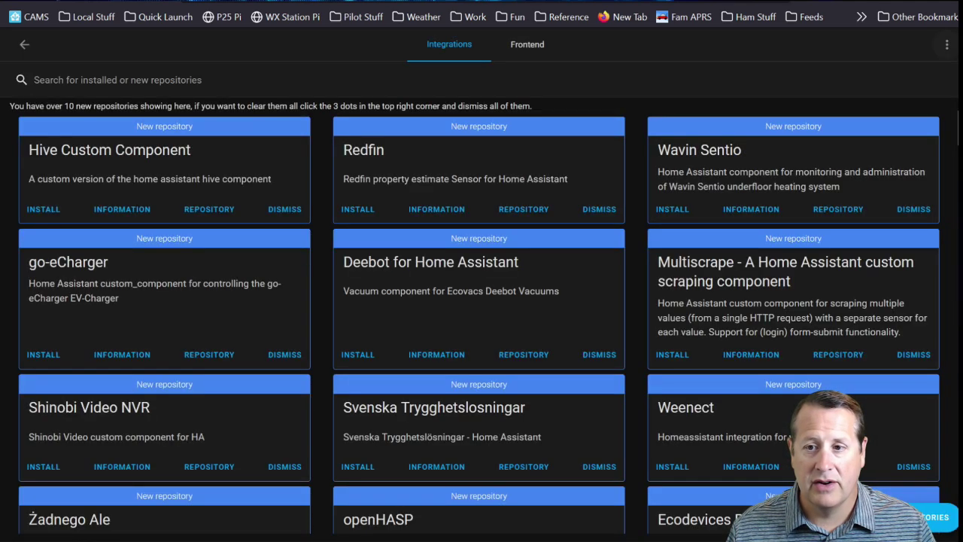
# - Add the copied ha-emporia-vue URL as a custom repository with category Integration
pyautogui.click(947, 50)
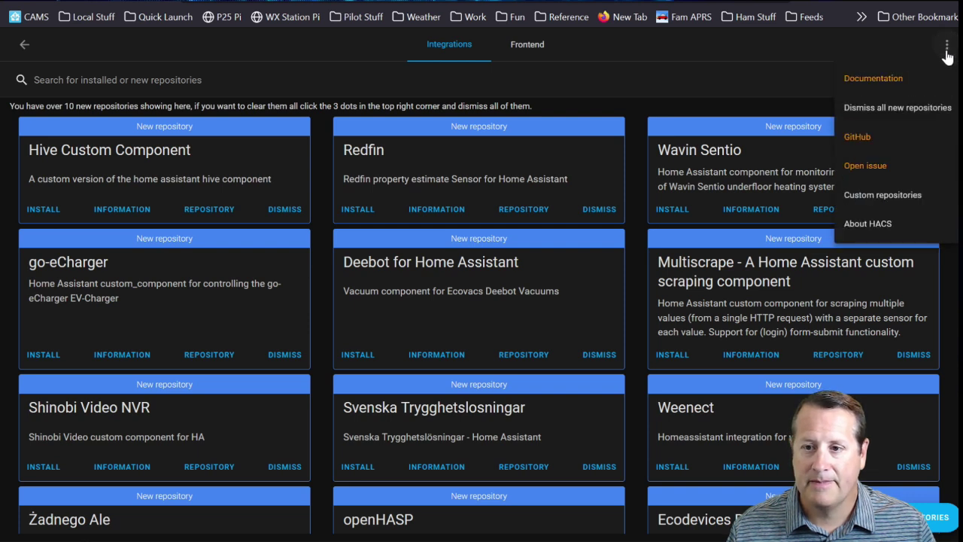
pyautogui.click(873, 197)
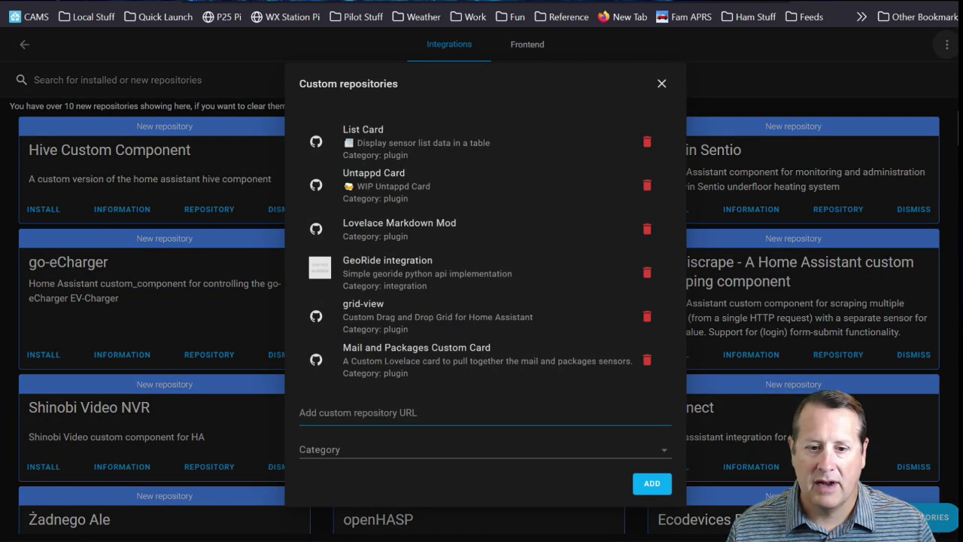
pyautogui.click(361, 412)
pyautogui.hotkey('ctrl', 'v')
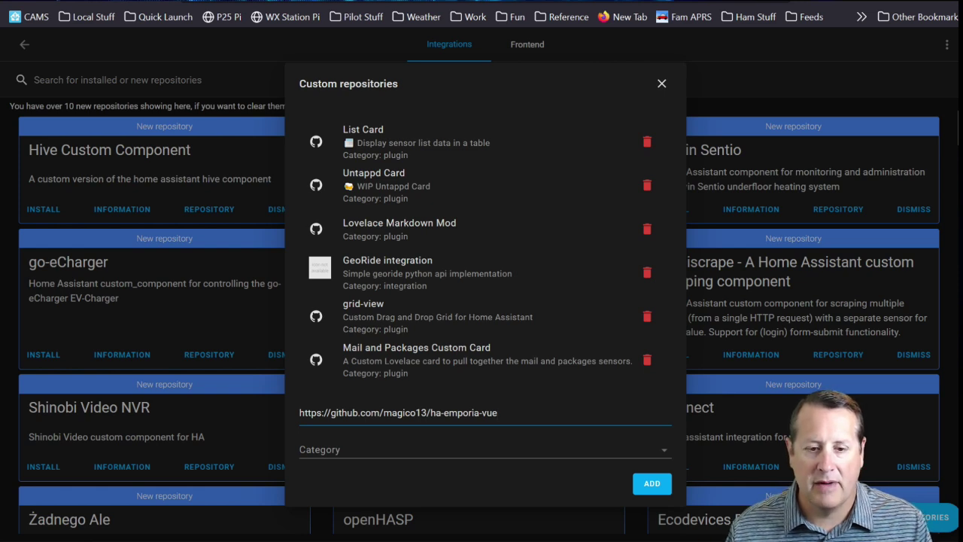
pyautogui.click(370, 451)
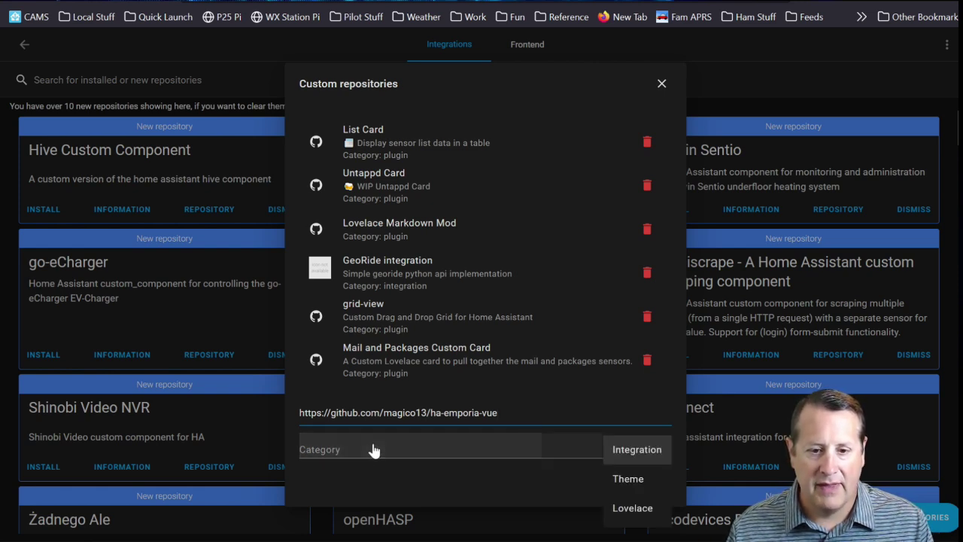
pyautogui.click(653, 454)
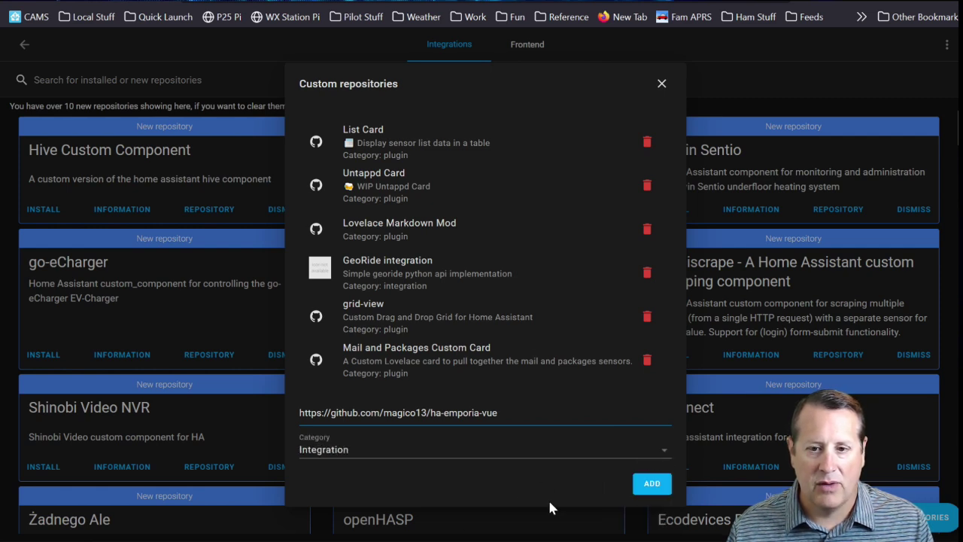
pyautogui.click(637, 486)
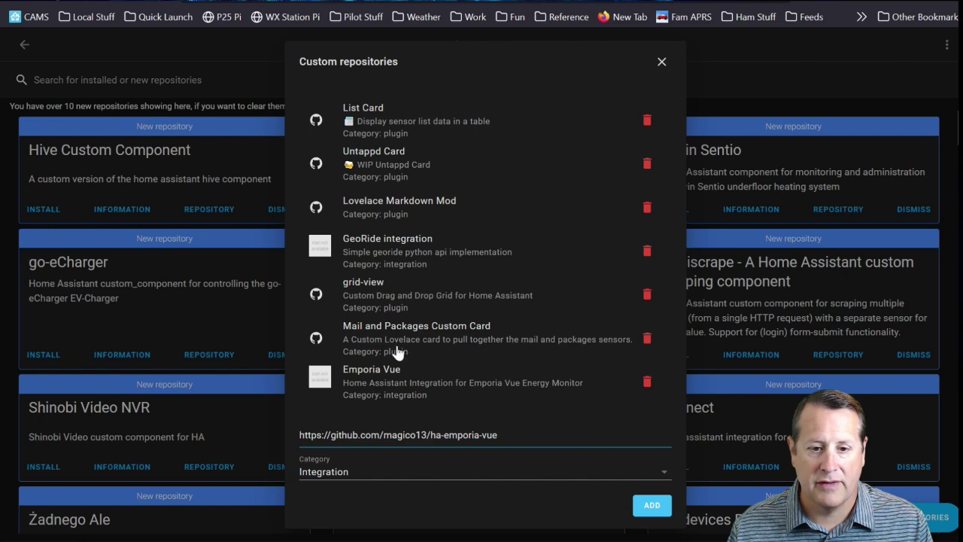
pyautogui.click(662, 63)
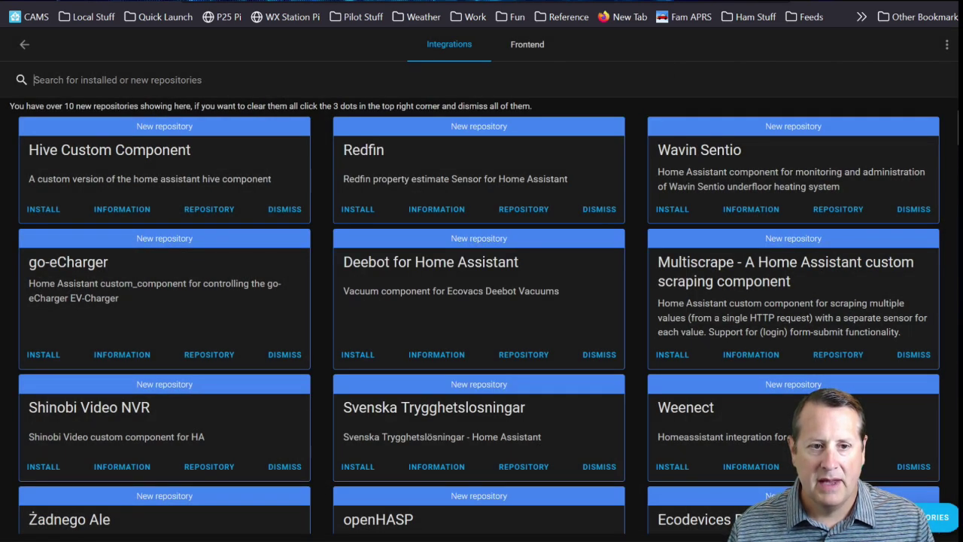
# - Search HACS for 'emp' and install the Emporia Vue integration, version v0.7.0
pyautogui.write('emp')
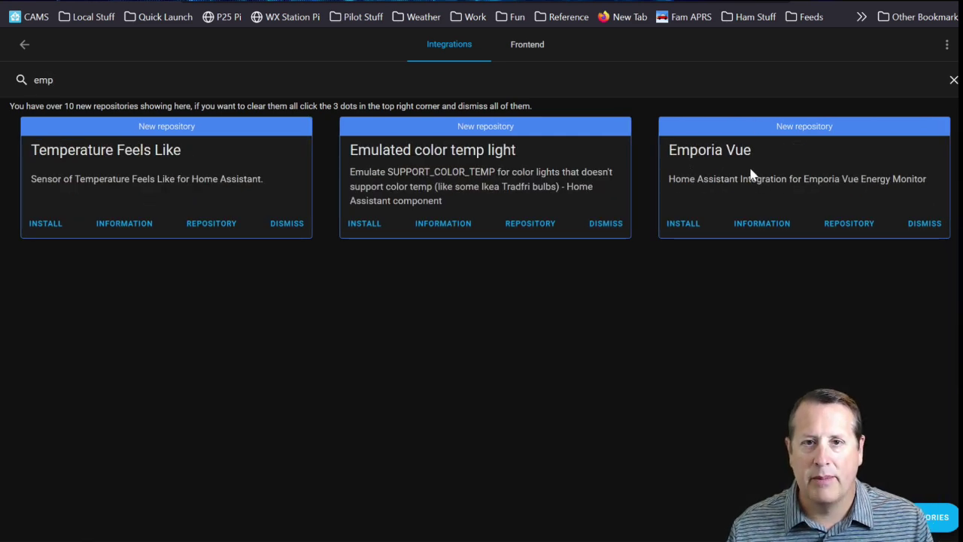
pyautogui.click(685, 229)
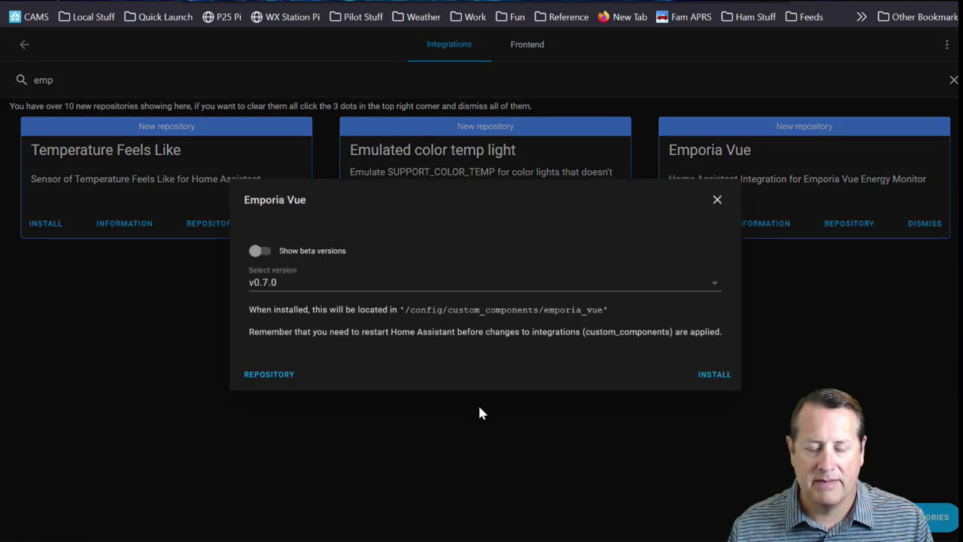
pyautogui.click(711, 374)
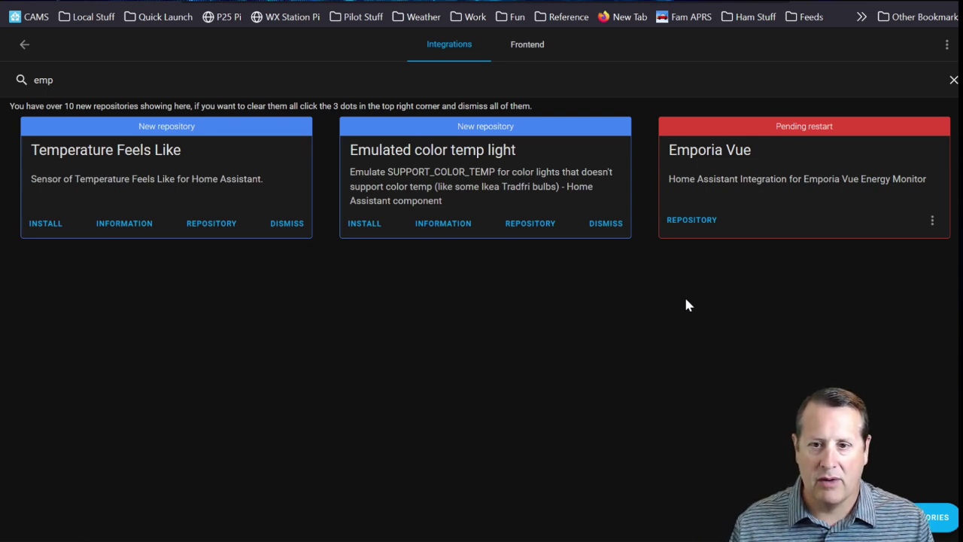
pyautogui.click(24, 44)
# - Run Check Configuration under Configuration > Server Controls to confirm the configuration is valid
pyautogui.click(24, 47)
pyautogui.scroll(-3, 90, 376)
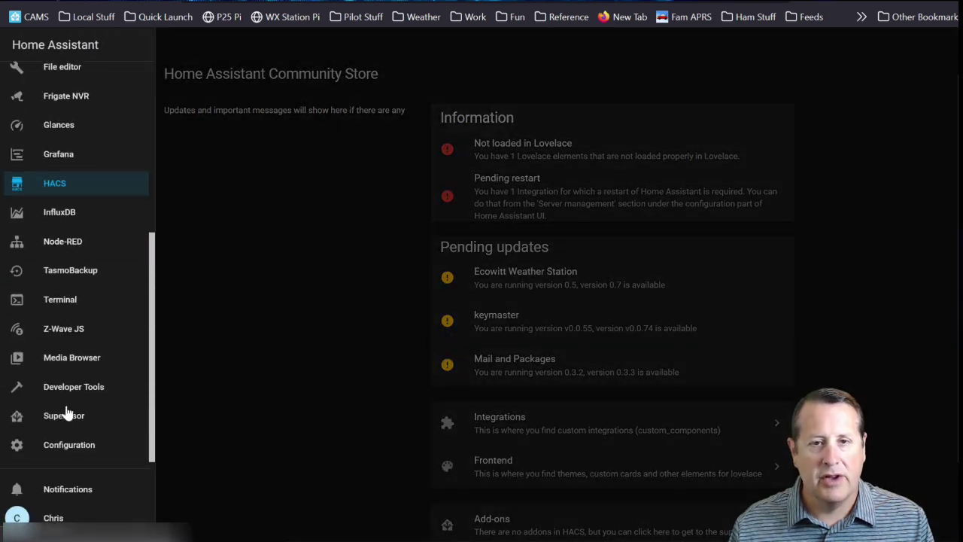
pyautogui.click(68, 445)
pyautogui.scroll(-8, 577, 312)
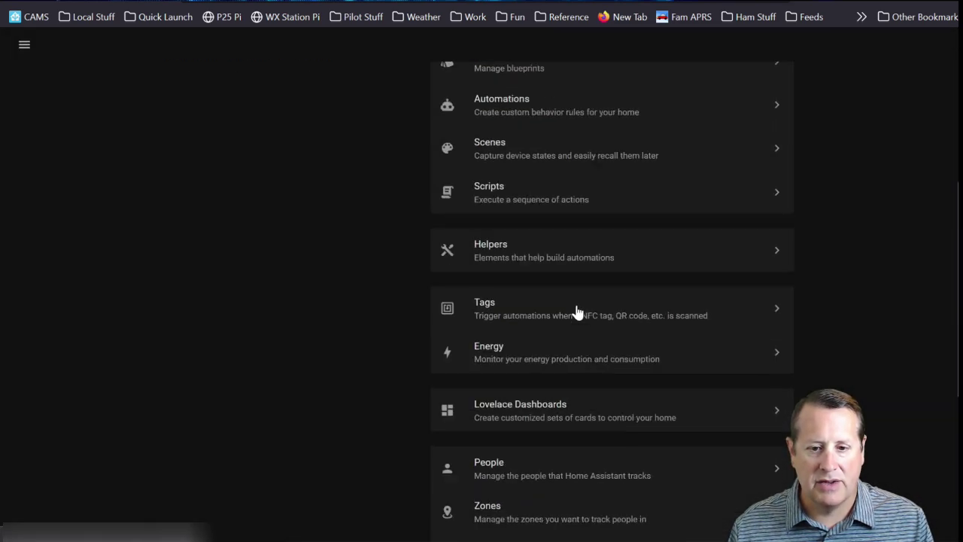
pyautogui.click(552, 406)
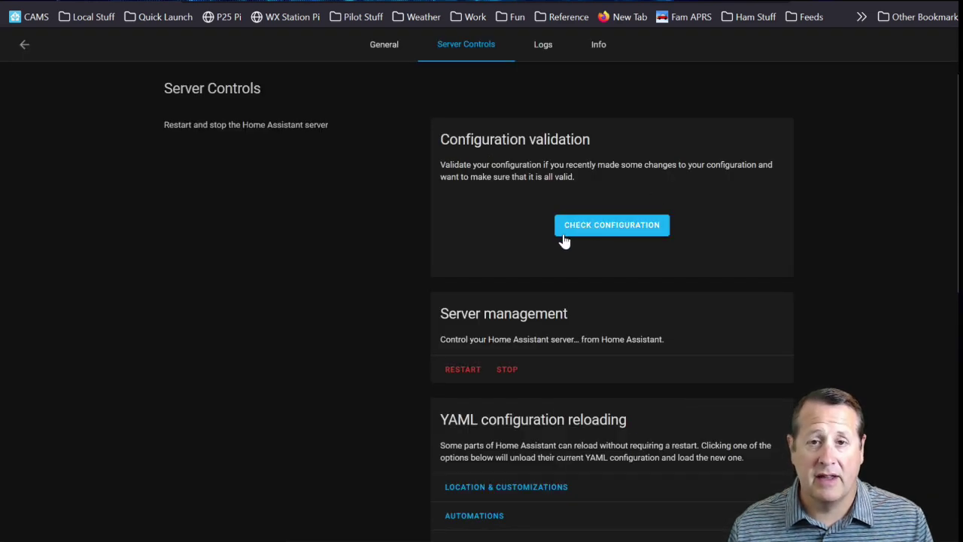
pyautogui.click(590, 231)
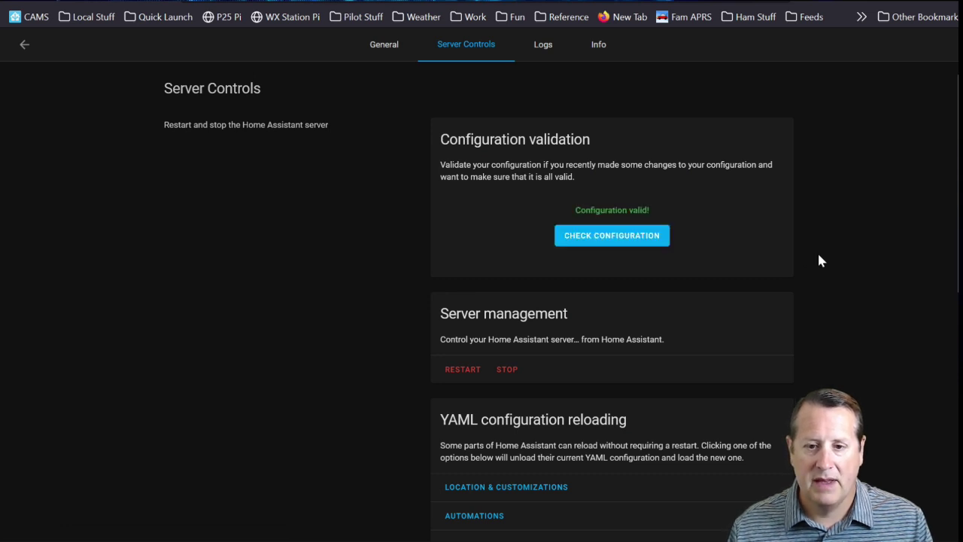
# - Restart the Home Assistant server and return to the configuration overview
pyautogui.click(465, 370)
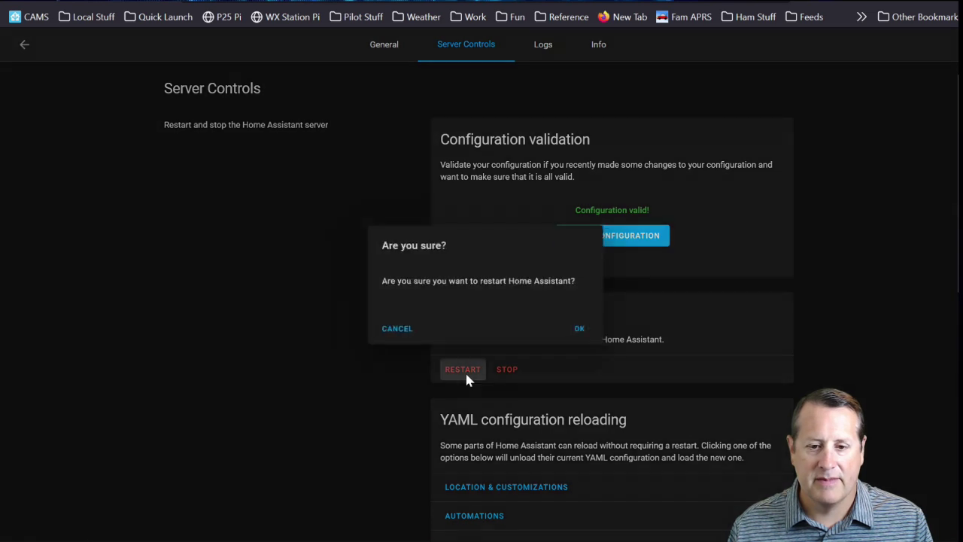
pyautogui.click(590, 329)
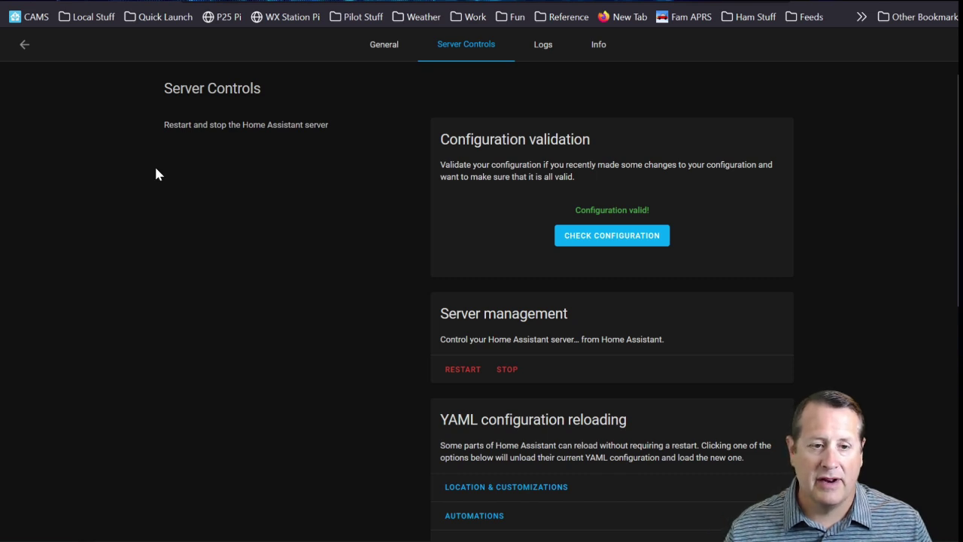
pyautogui.click(25, 45)
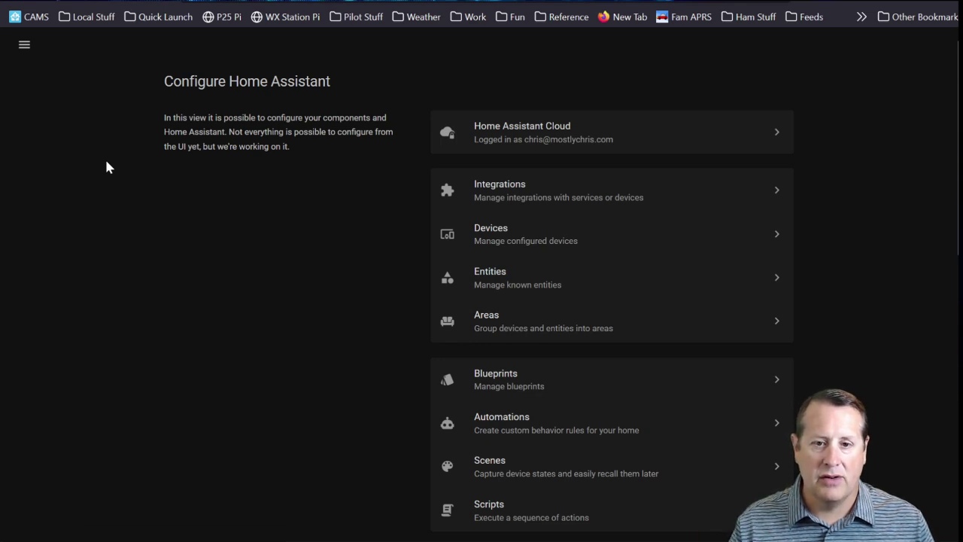
# - Begin a new integration setup, searching 'vue' and choosing emporia_vue
pyautogui.click(558, 194)
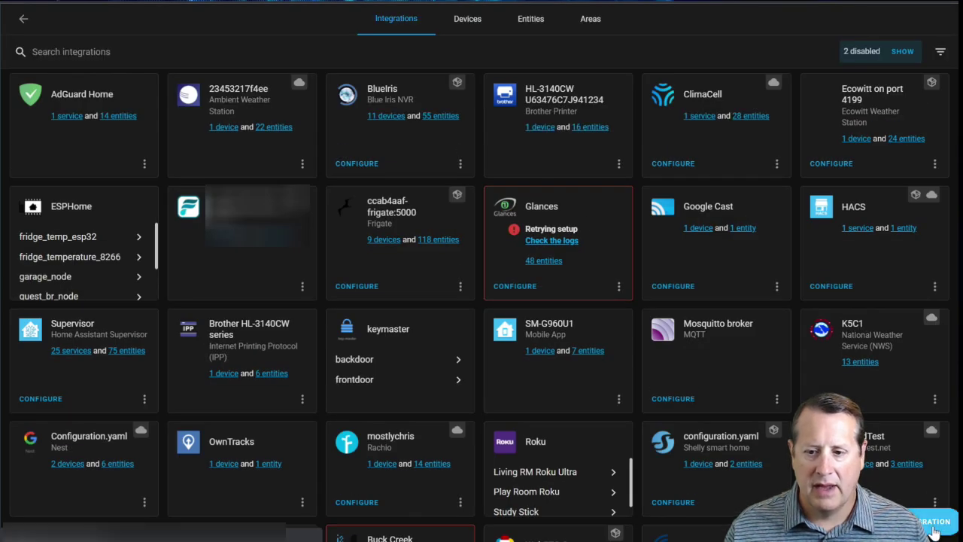
pyautogui.click(942, 521)
pyautogui.write('vue')
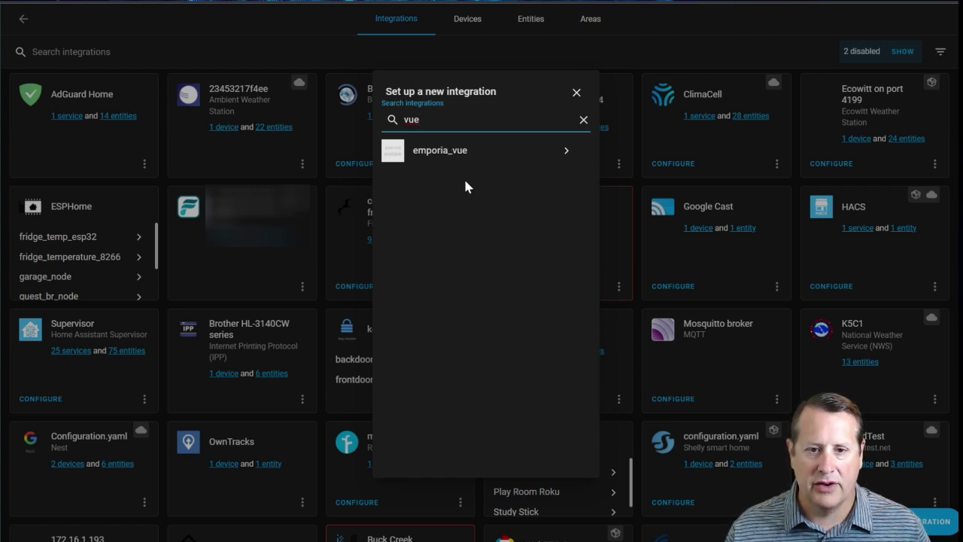
pyautogui.click(449, 155)
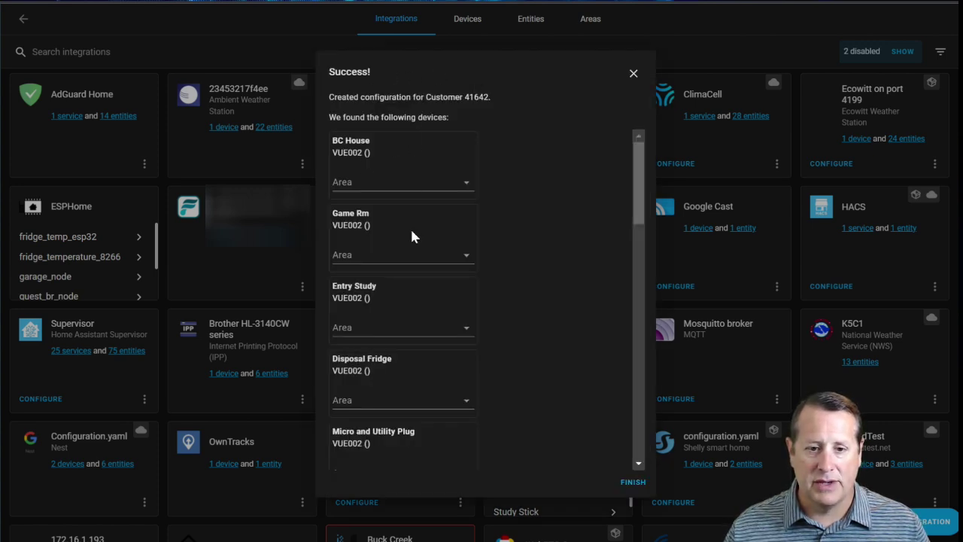
# - Review the discovered Emporia Vue devices in the Success dialog, then finish setup
pyautogui.scroll(-7, 403, 321)
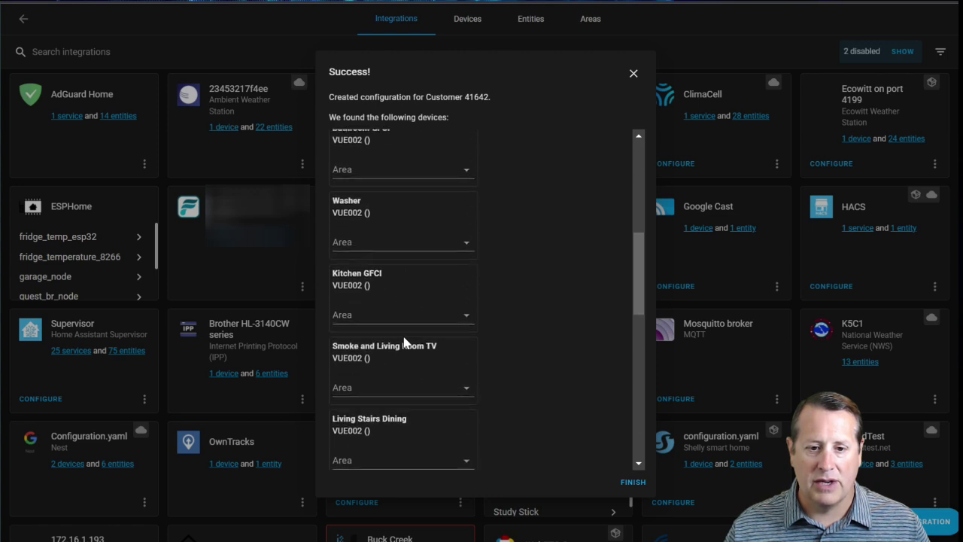
pyautogui.scroll(-6, 404, 343)
pyautogui.scroll(12, 404, 342)
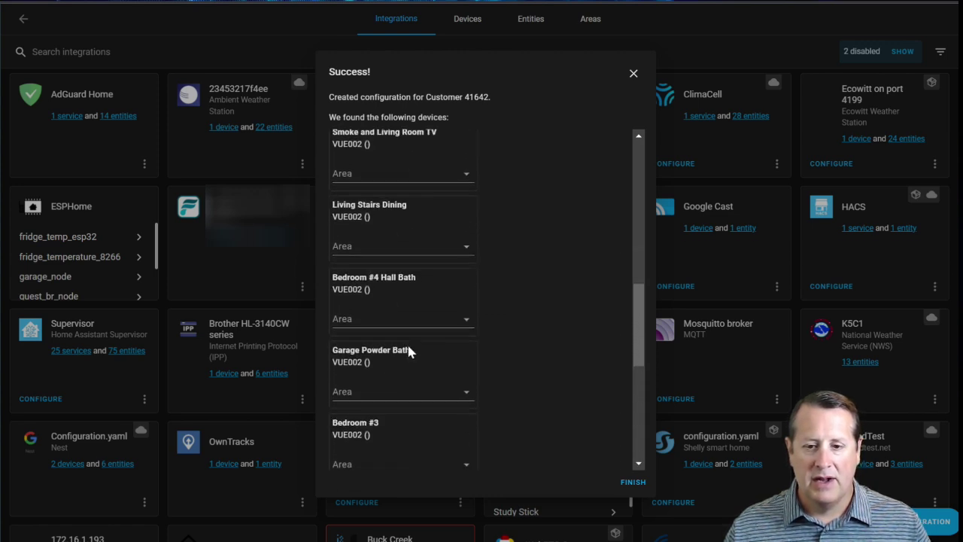
pyautogui.scroll(1, 407, 351)
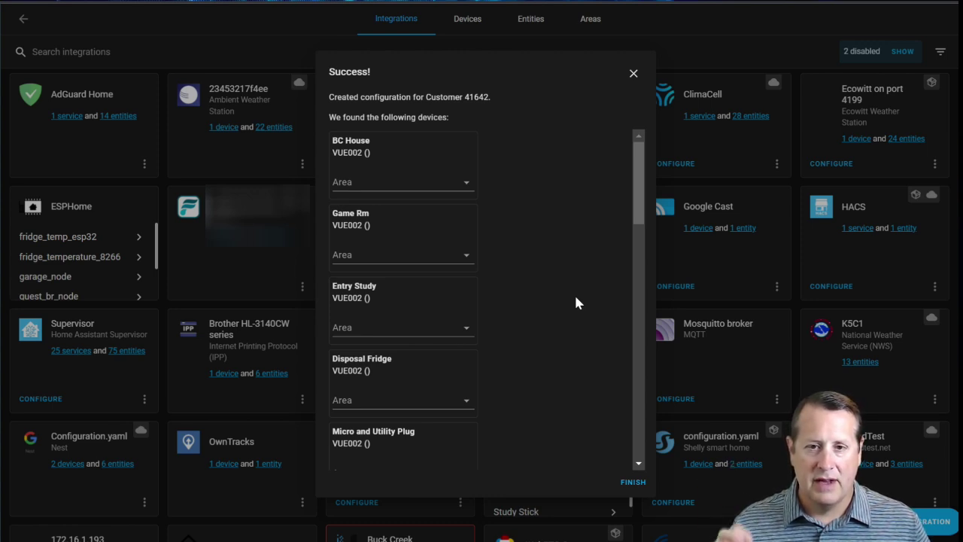
pyautogui.scroll(-4, 438, 283)
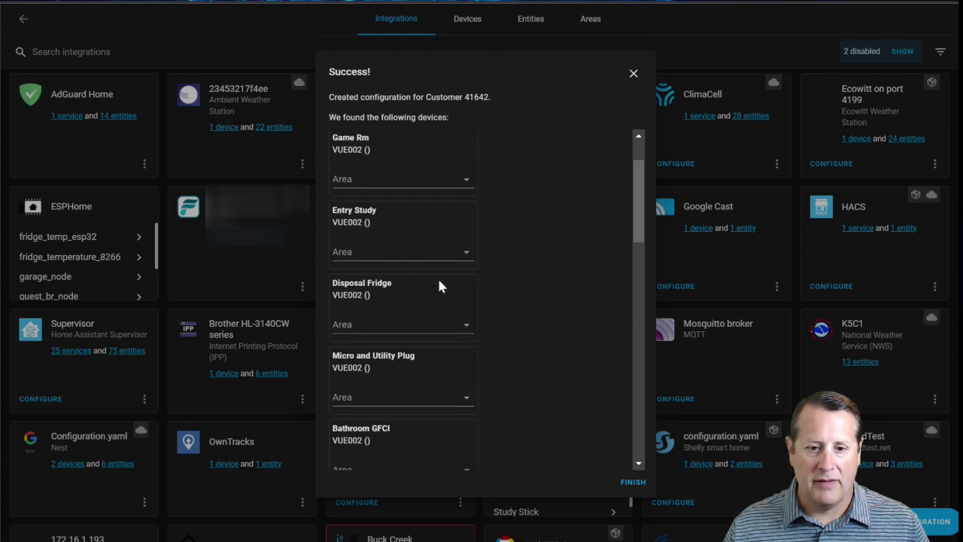
pyautogui.scroll(-5, 403, 351)
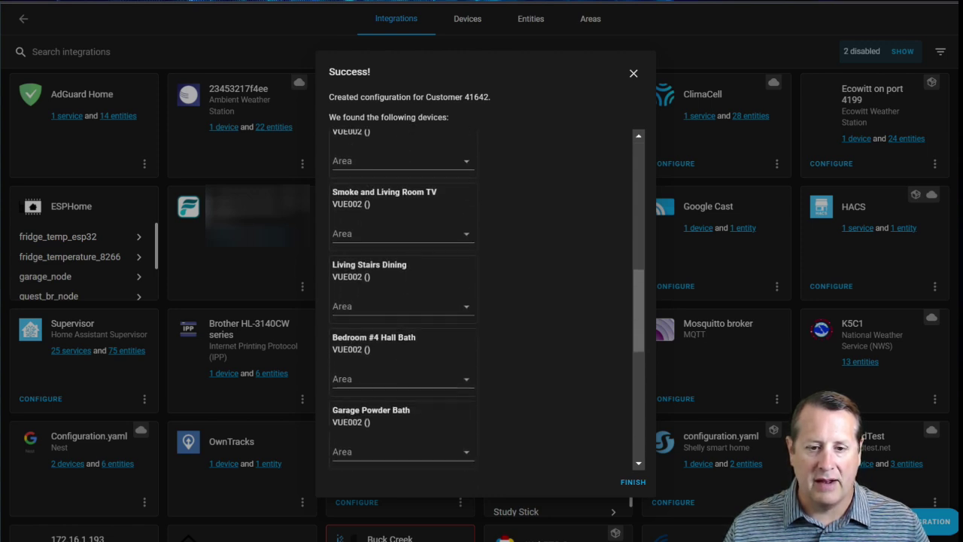
pyautogui.scroll(9, 409, 401)
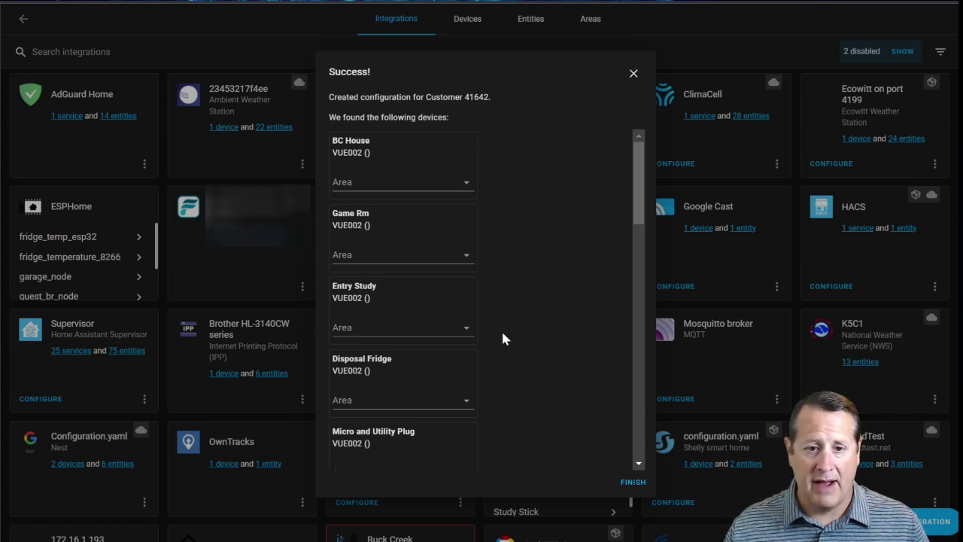
pyautogui.scroll(-8, 537, 249)
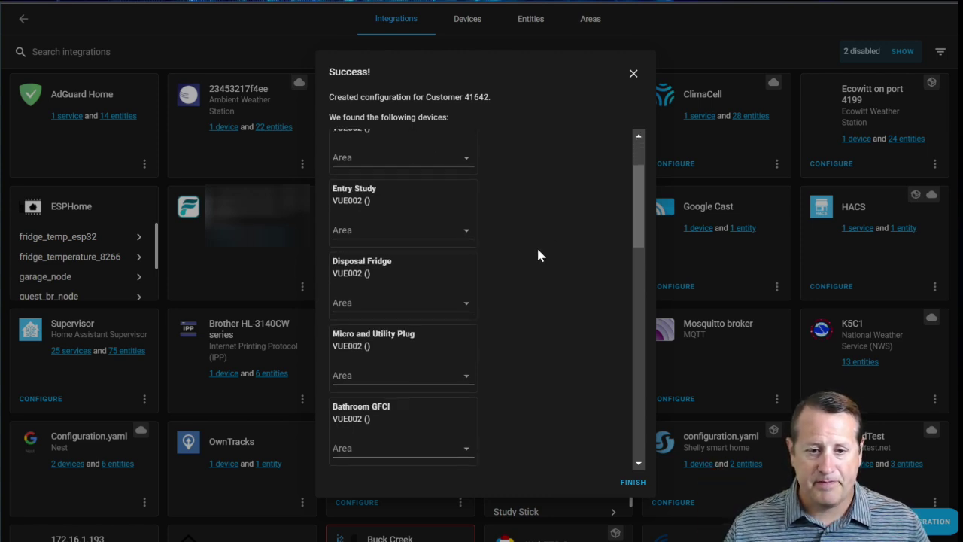
pyautogui.scroll(-3, 528, 270)
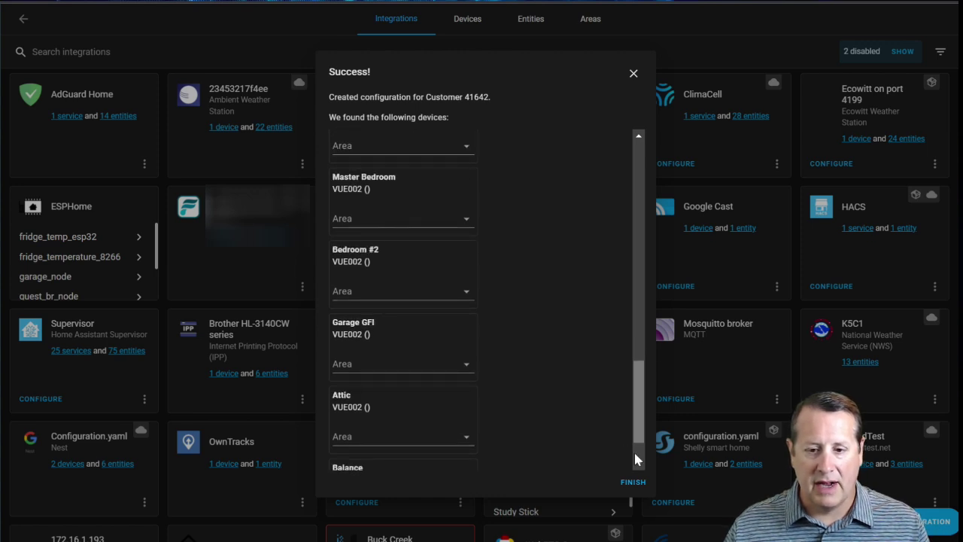
pyautogui.click(632, 483)
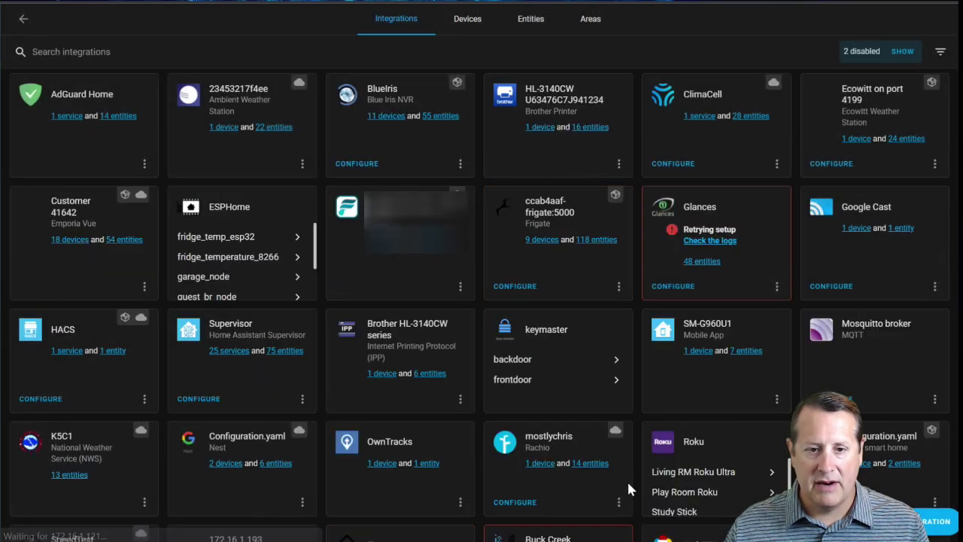
# - View the Emporia Vue card's 18 devices (VUE002 circuits), then go back to the configuration overview
pyautogui.click(69, 245)
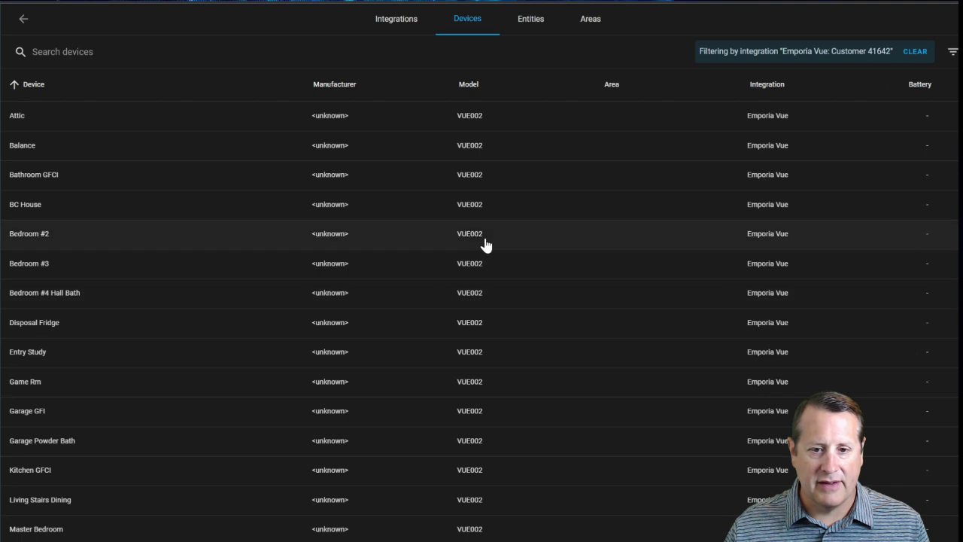
pyautogui.scroll(-3, 481, 245)
pyautogui.scroll(3, 469, 269)
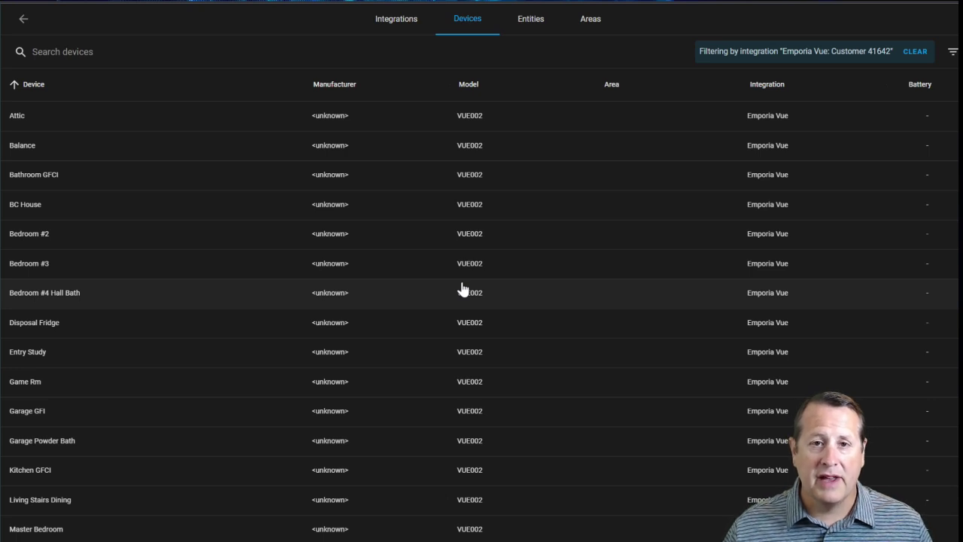
pyautogui.click(25, 25)
pyautogui.click(23, 24)
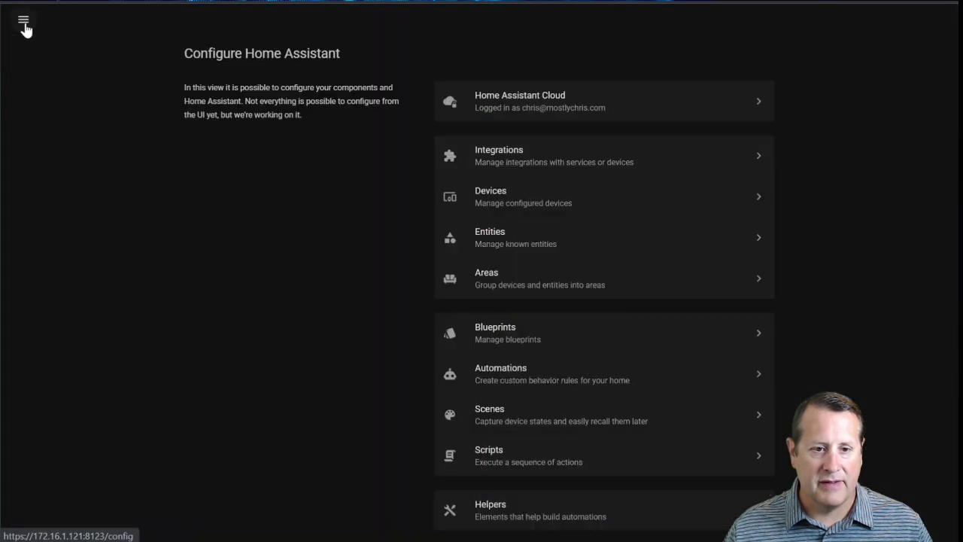
# - Open the Energy configuration and start adding a Grid consumption source
pyautogui.click(24, 21)
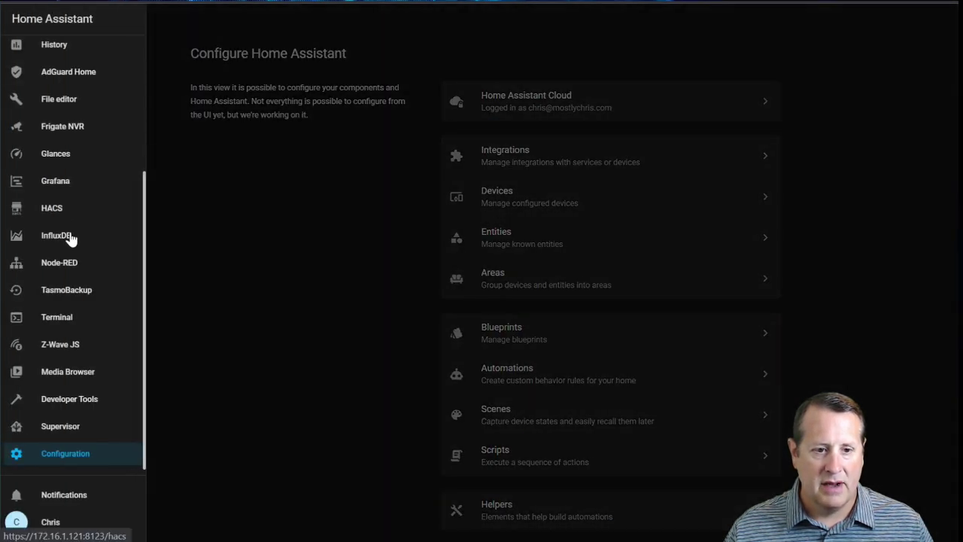
pyautogui.scroll(4, 67, 274)
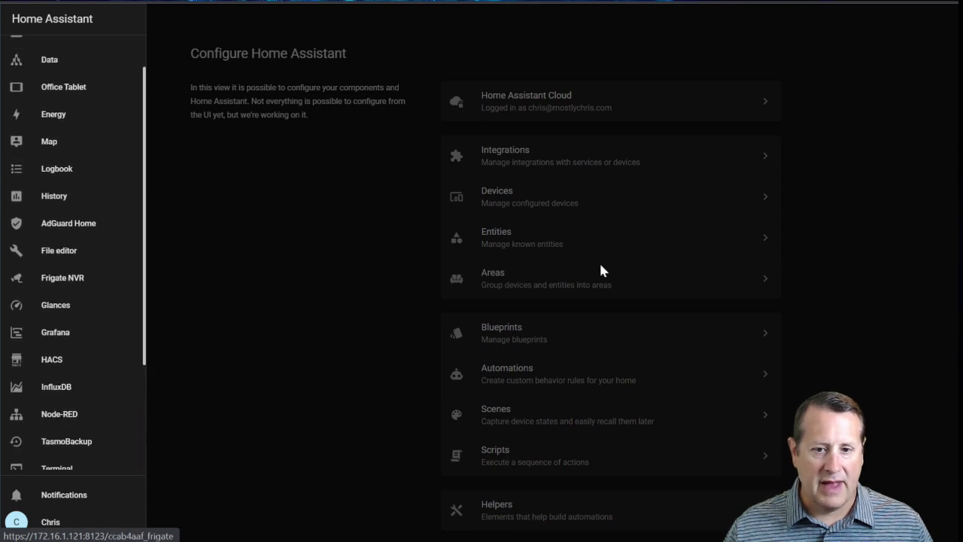
pyautogui.click(340, 254)
pyautogui.scroll(-3, 495, 258)
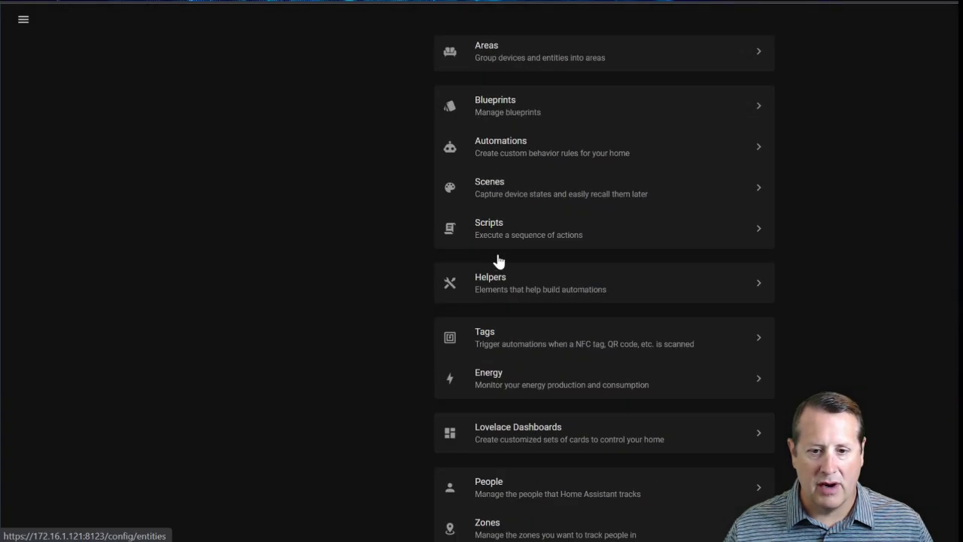
pyautogui.click(537, 380)
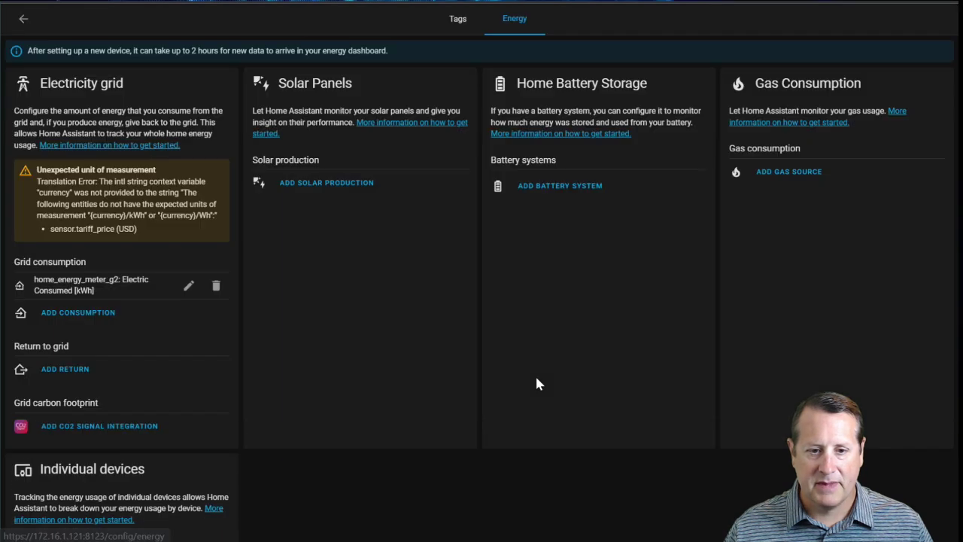
pyautogui.scroll(-3, 82, 328)
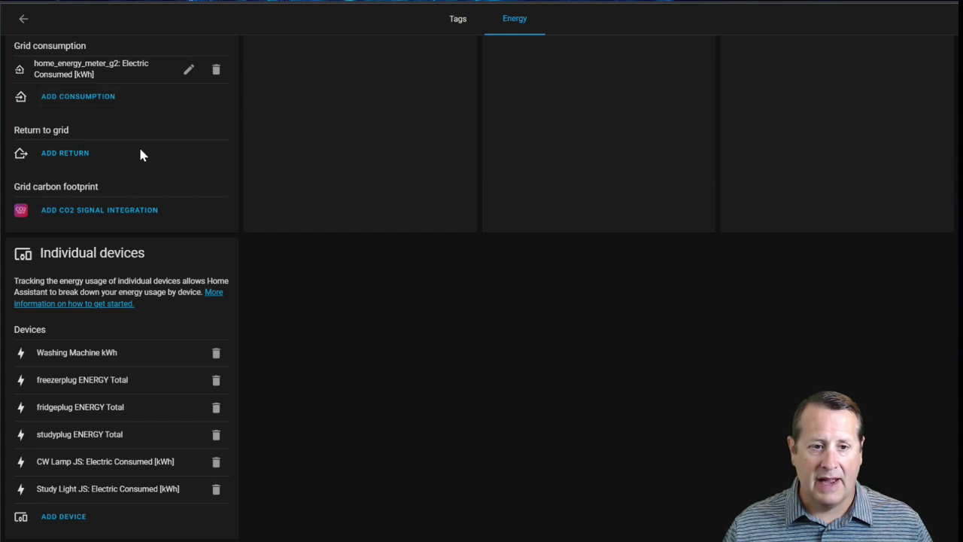
pyautogui.click(82, 105)
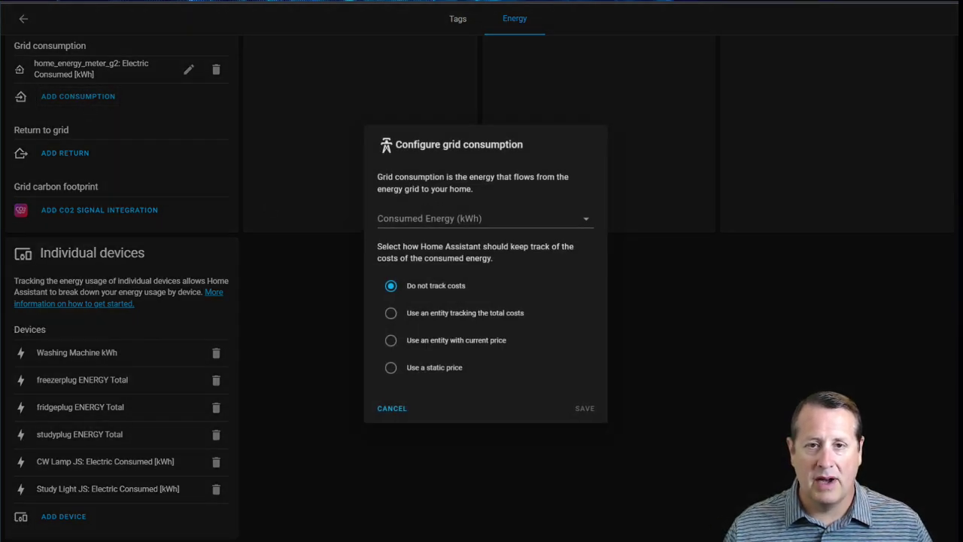
# - Pick BC House 1,2,3 1D as the consumed energy sensor and save it
pyautogui.click(482, 218)
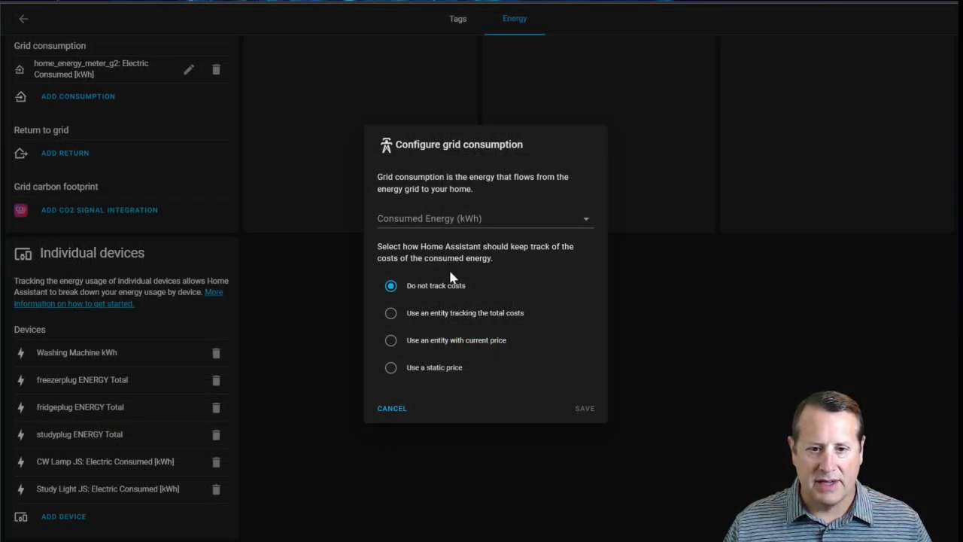
pyautogui.click(452, 218)
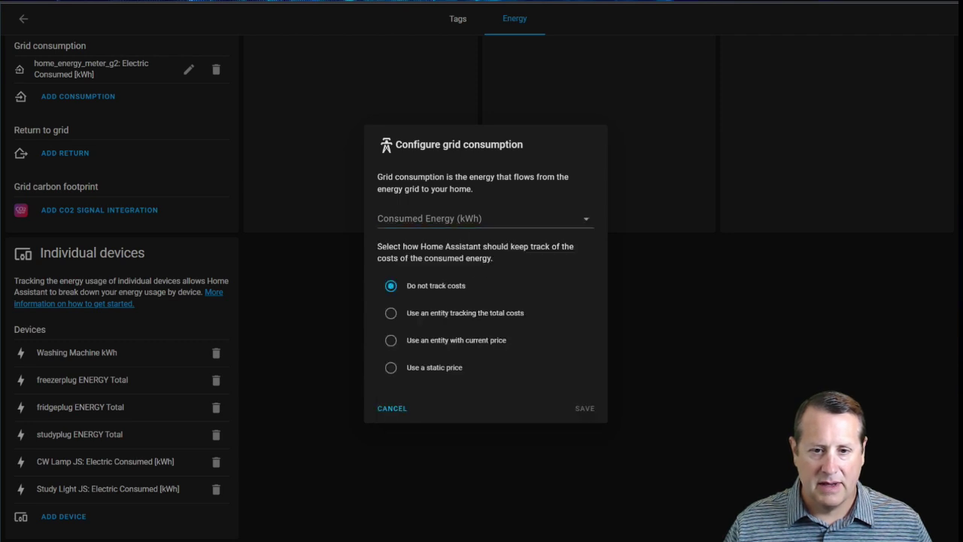
pyautogui.click(462, 219)
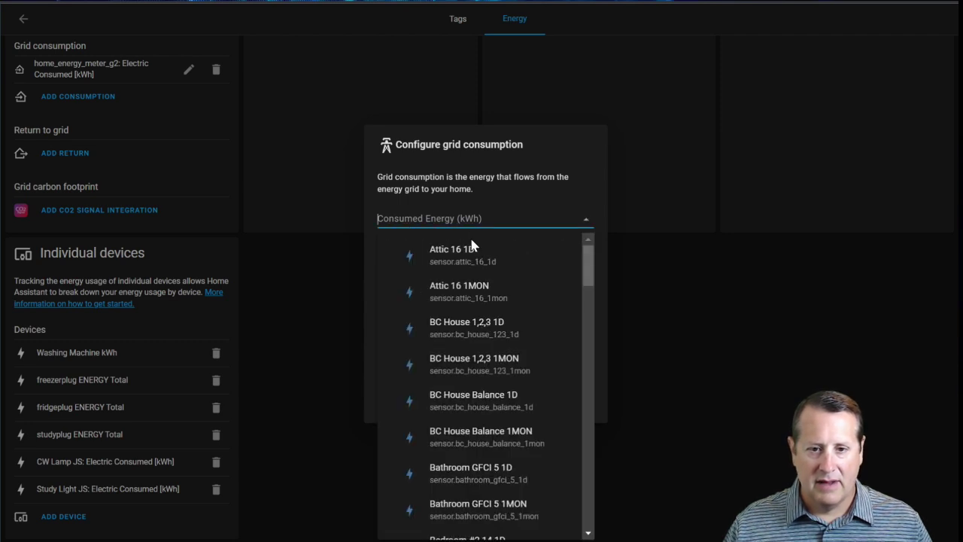
pyautogui.click(481, 327)
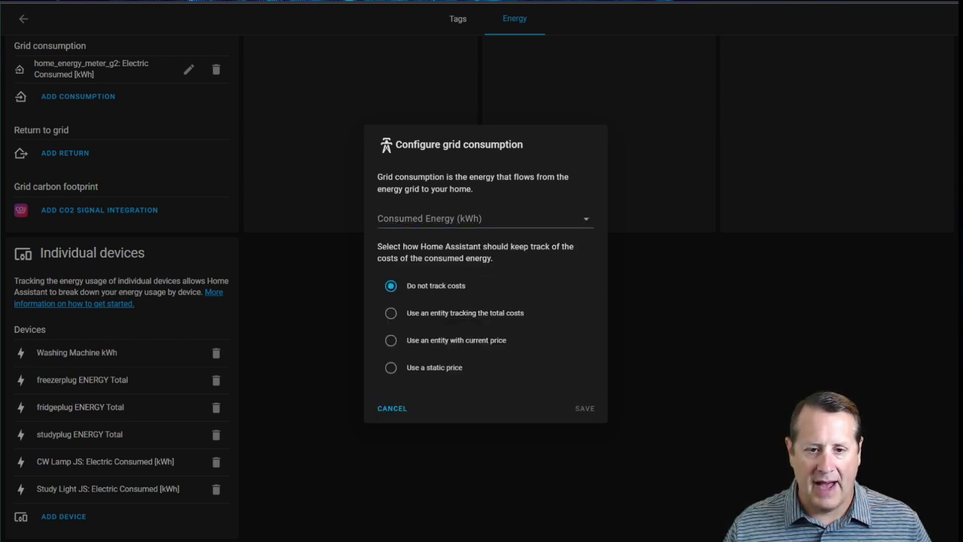
pyautogui.click(486, 220)
pyautogui.write('BC')
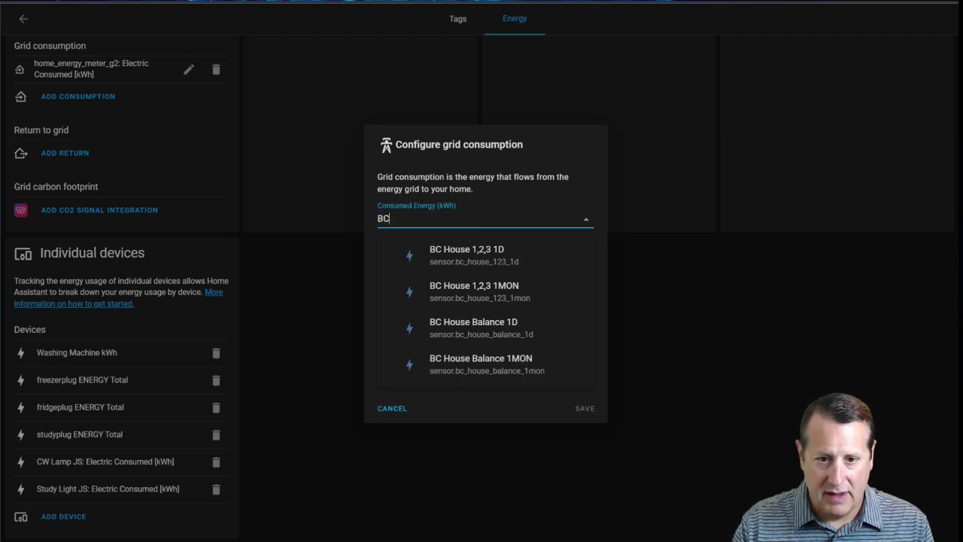
pyautogui.write(' House')
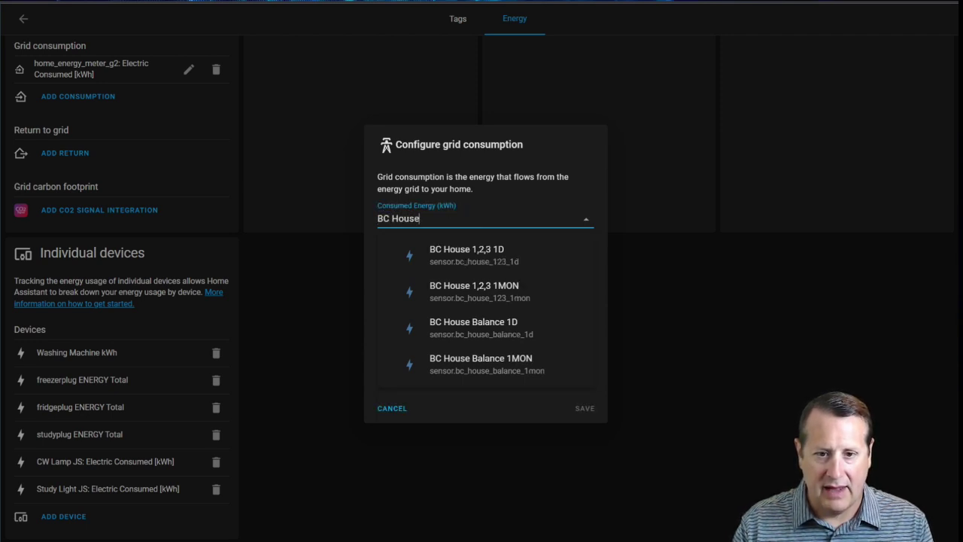
pyautogui.write(' 1,2,3 ')
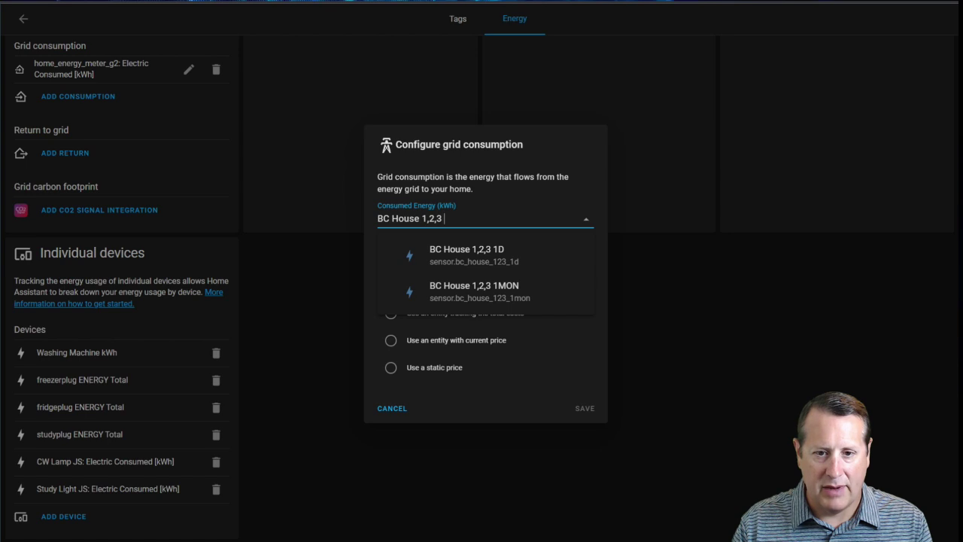
pyautogui.write('1D')
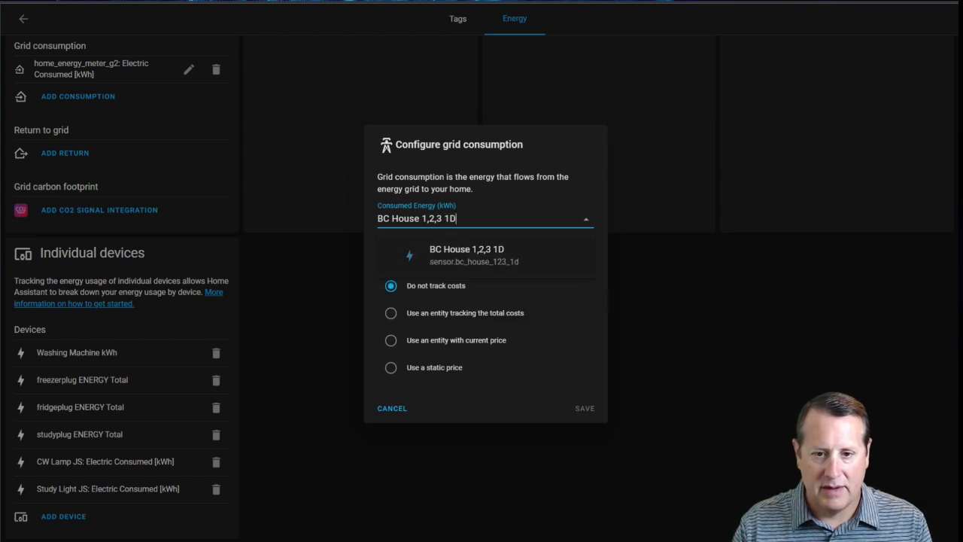
pyautogui.press('Return')
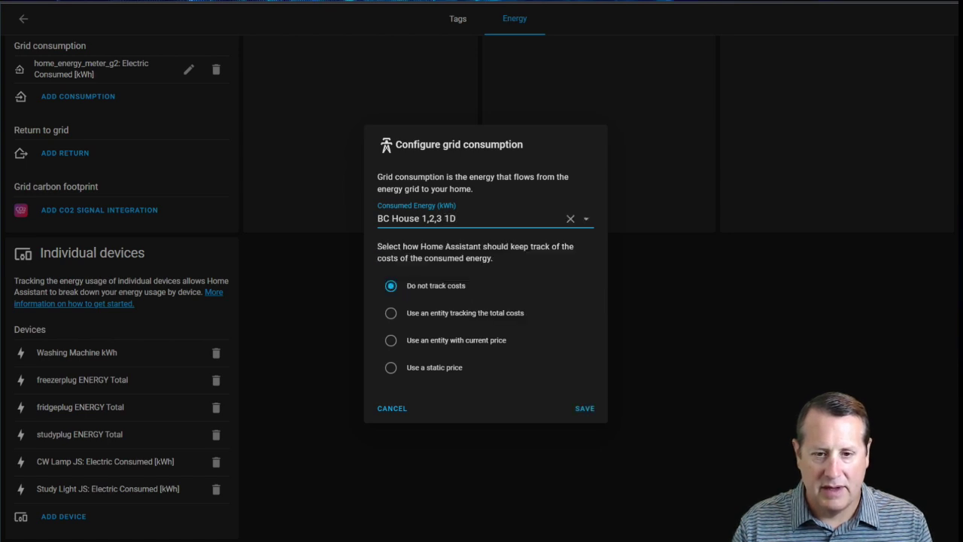
pyautogui.click(584, 408)
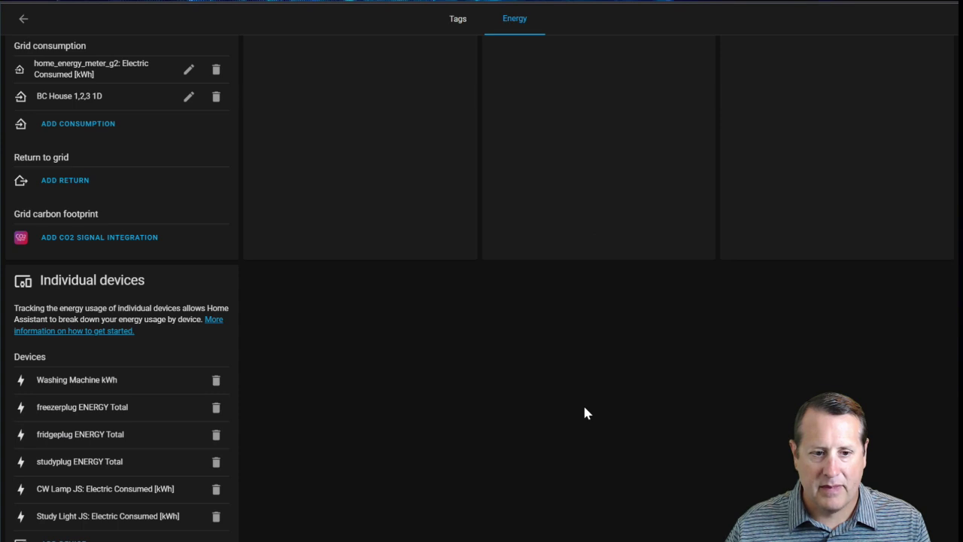
# - Start adding an individual device and browse its energy sensor list without selecting one
pyautogui.scroll(-1, 70, 388)
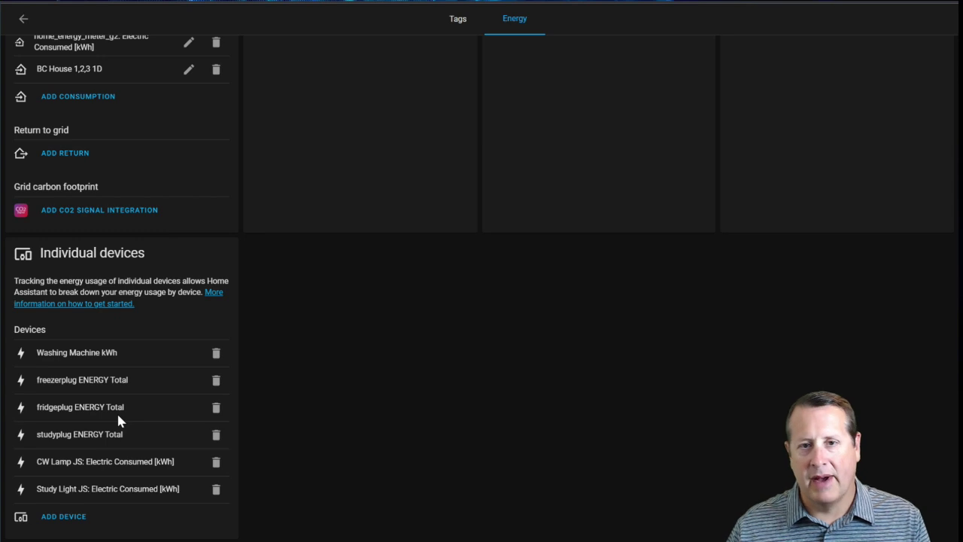
pyautogui.click(78, 521)
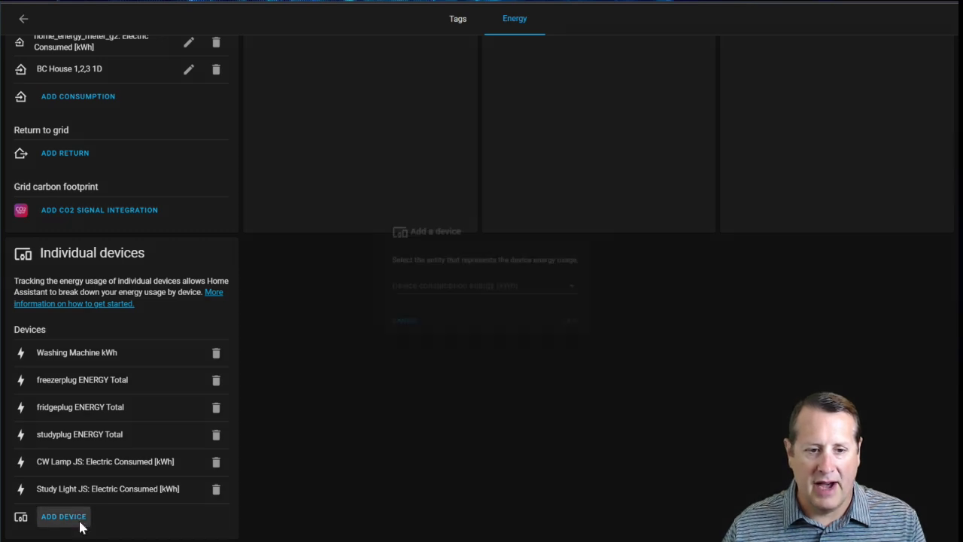
pyautogui.click(485, 286)
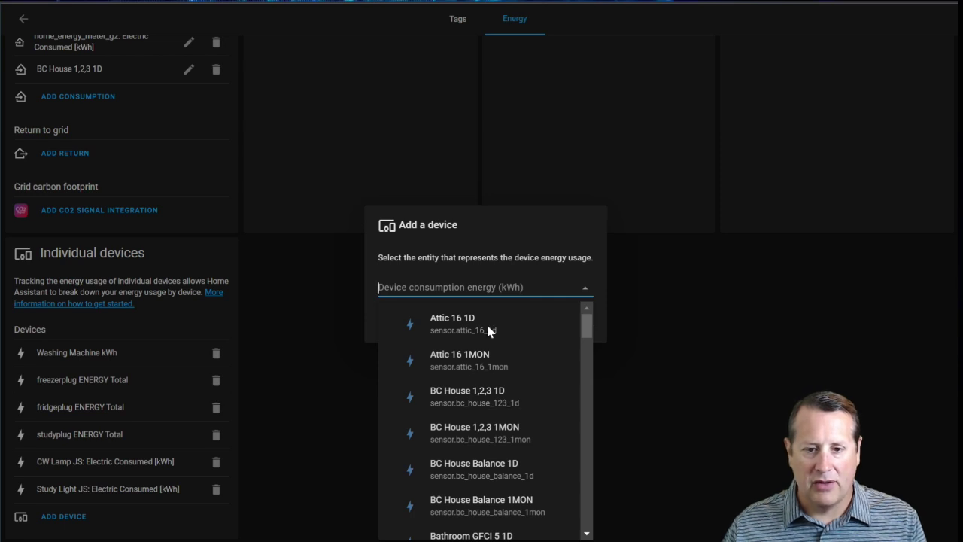
pyautogui.press('Escape')
pyautogui.click(453, 293)
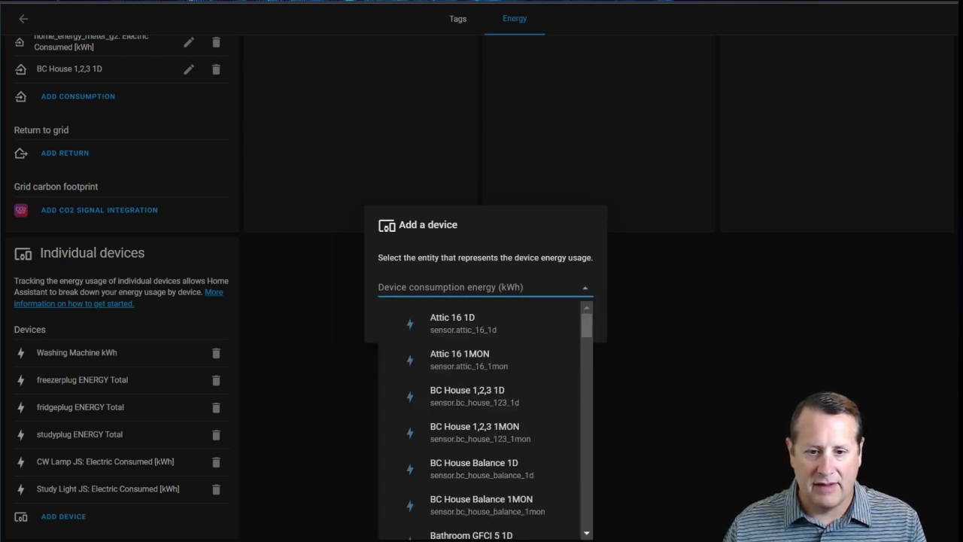
pyautogui.write('a')
pyautogui.press('BackSpace')
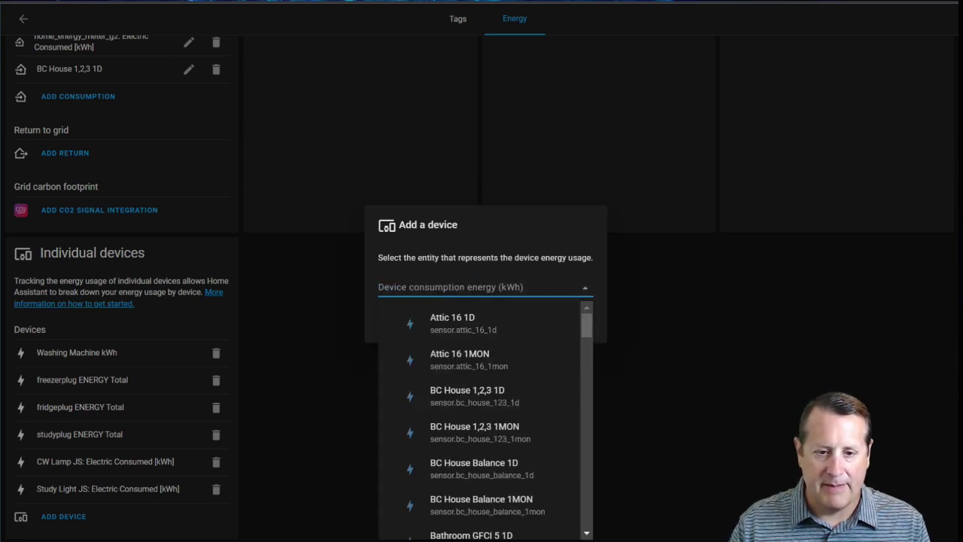
pyautogui.click(321, 346)
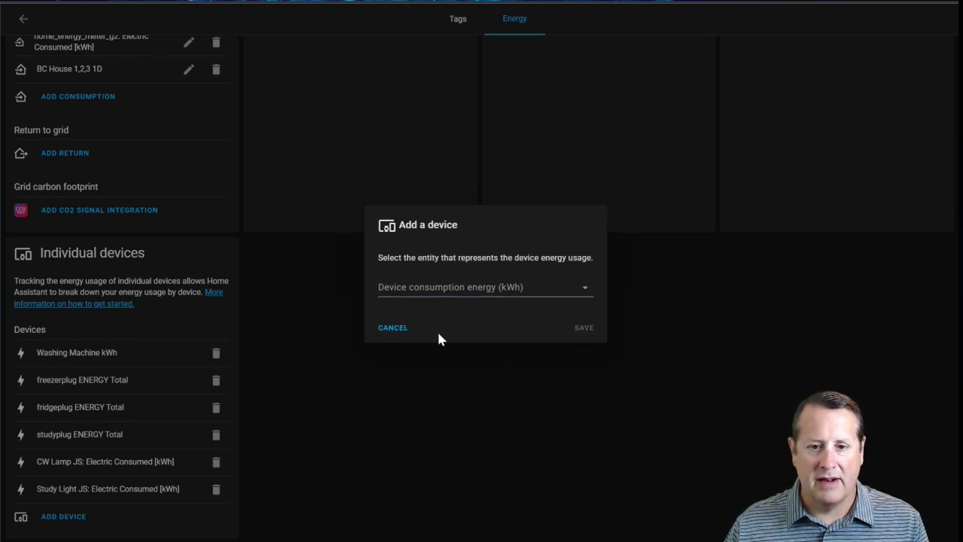
# - Cancel the Add a device dialog, scroll to Individual devices, and start adding a device
pyautogui.click(398, 333)
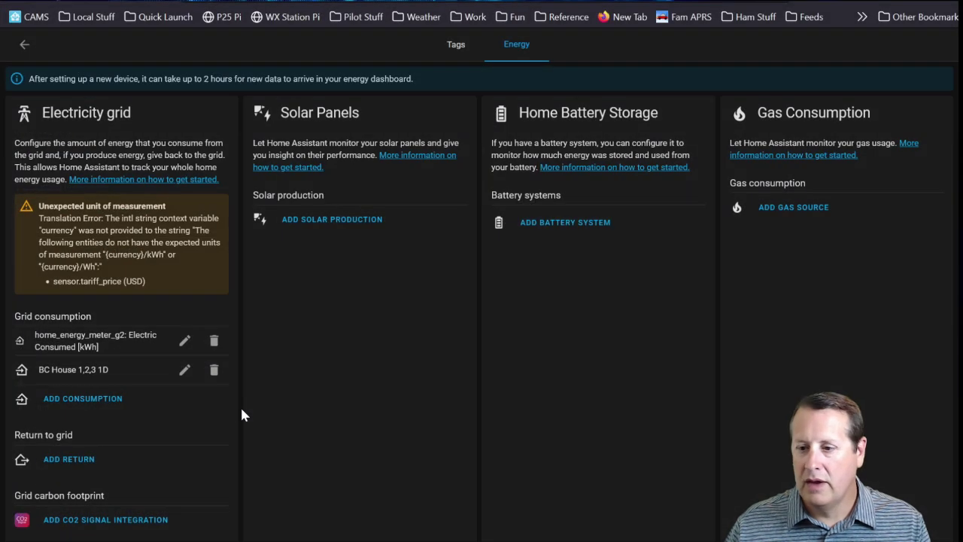
pyautogui.scroll(-1, 233, 410)
pyautogui.scroll(1, 228, 410)
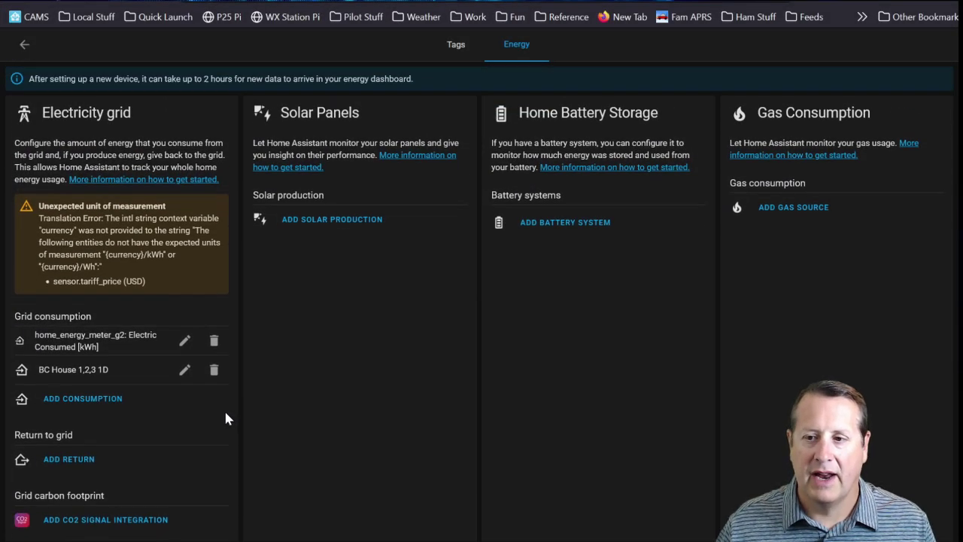
pyautogui.scroll(-1, 218, 409)
pyautogui.scroll(-2, 216, 416)
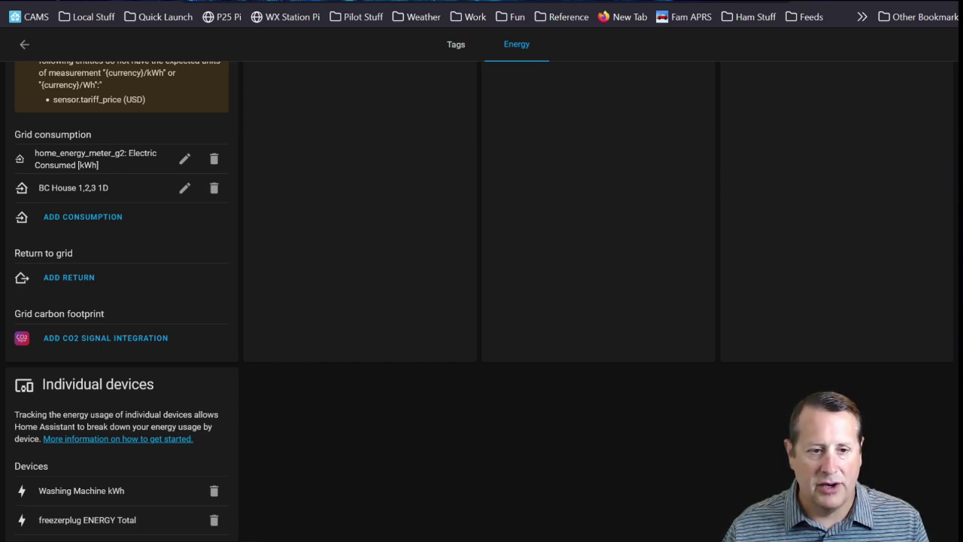
pyautogui.scroll(-2, 142, 311)
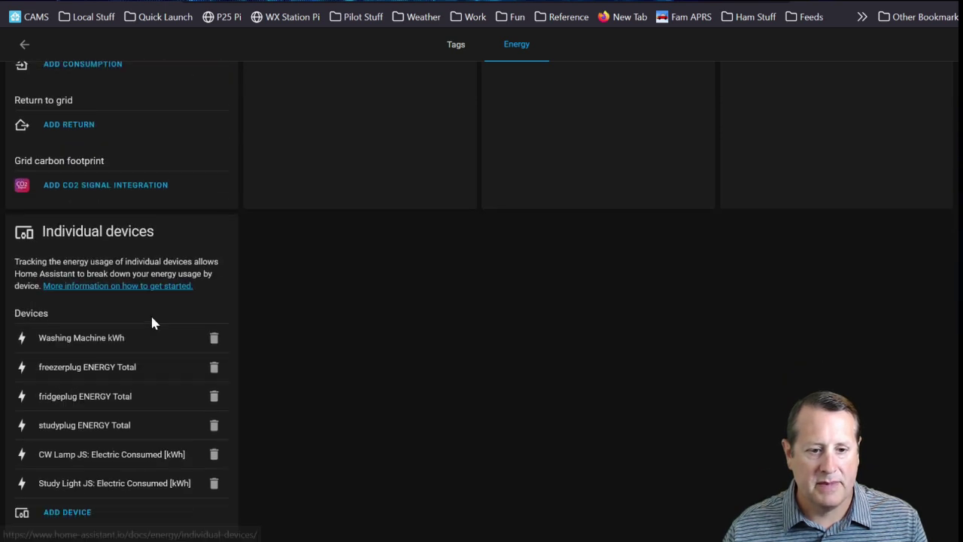
pyautogui.click(65, 514)
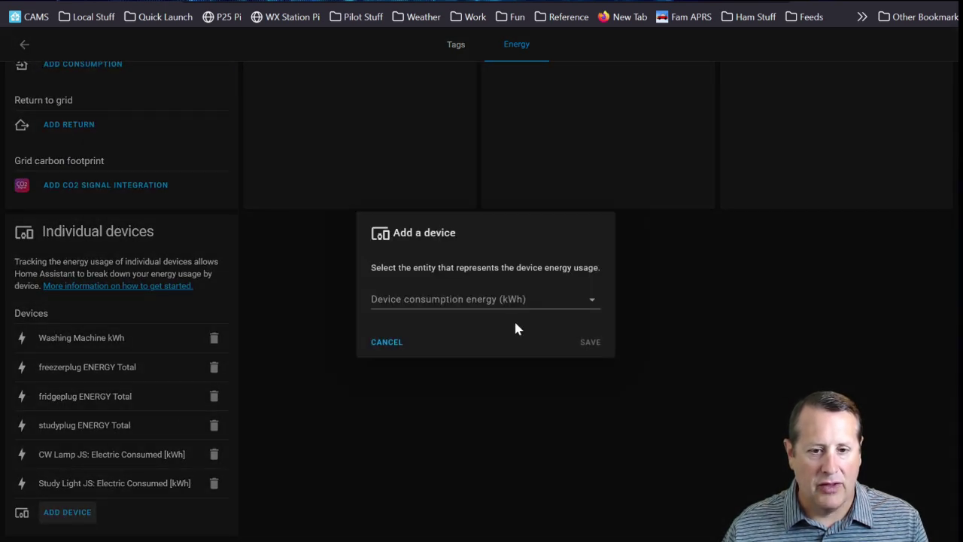
# - Save Attic 16 1D as an individual device, then open the sensor list for the next 1D circuit
pyautogui.click(511, 301)
pyautogui.click(475, 341)
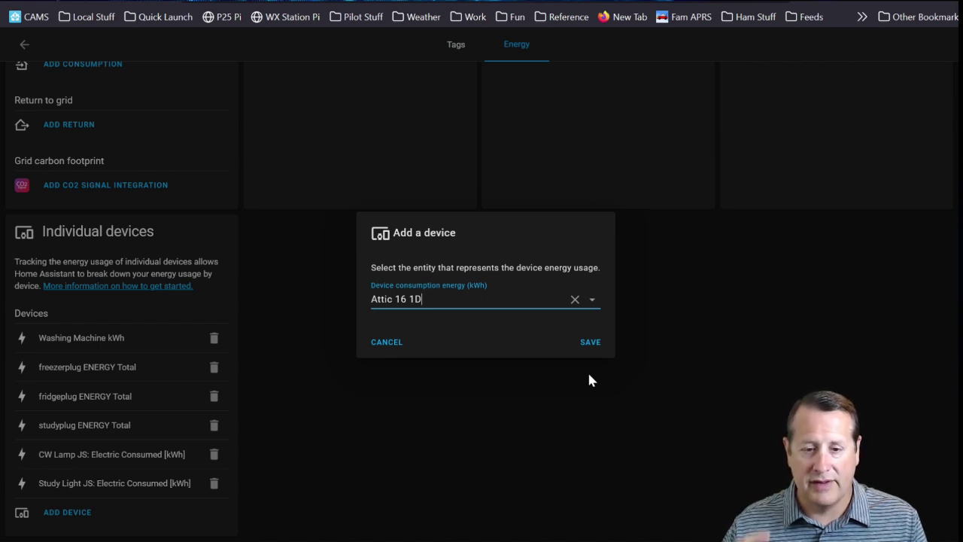
pyautogui.click(584, 342)
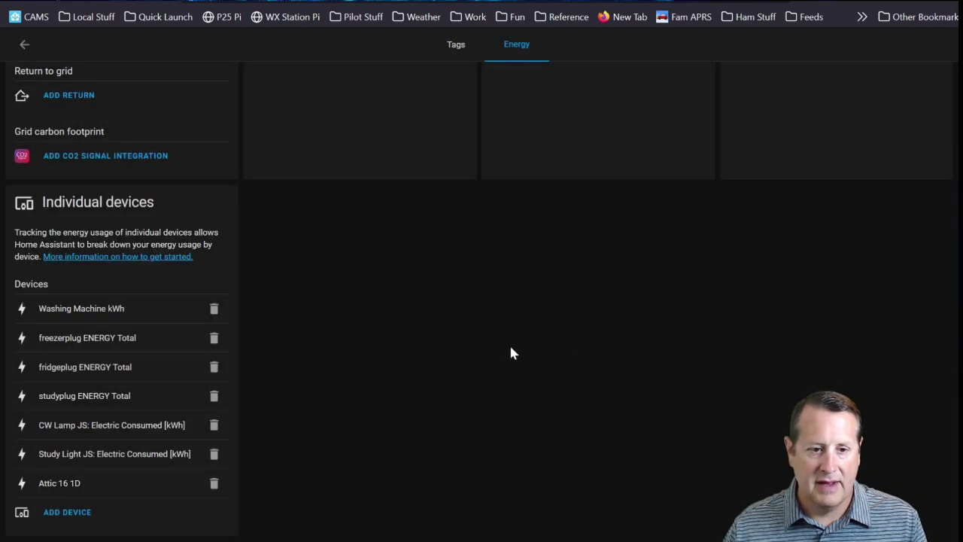
pyautogui.click(79, 516)
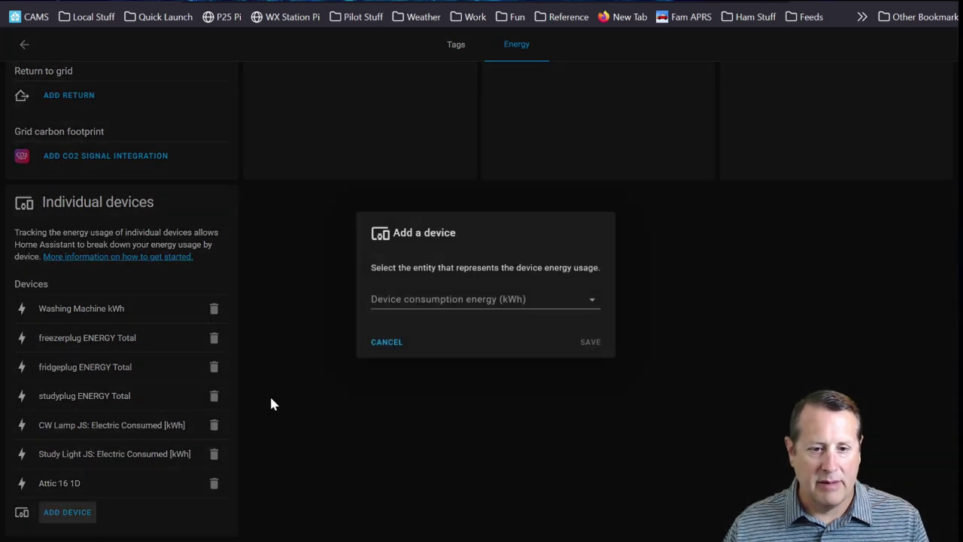
pyautogui.click(442, 303)
pyautogui.scroll(-1, 466, 354)
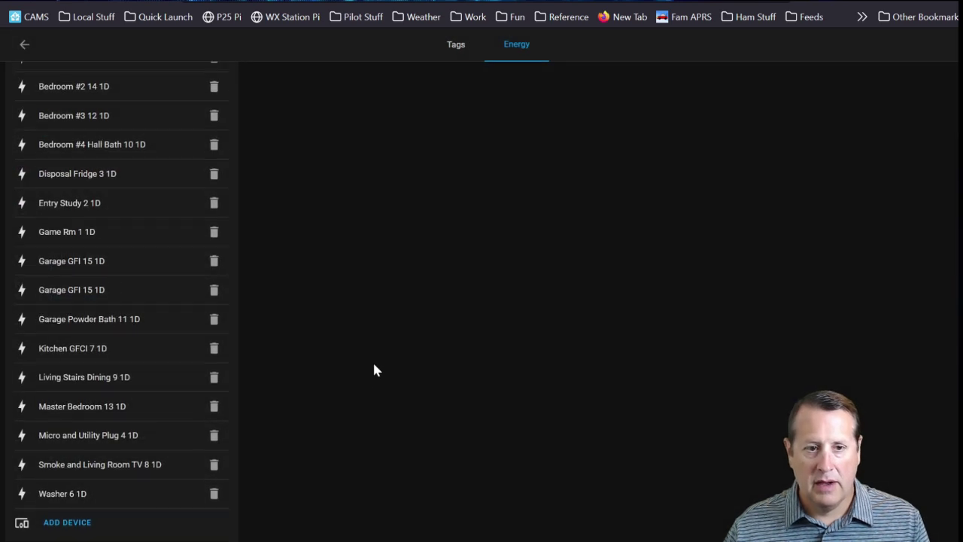
pyautogui.scroll(4, 372, 368)
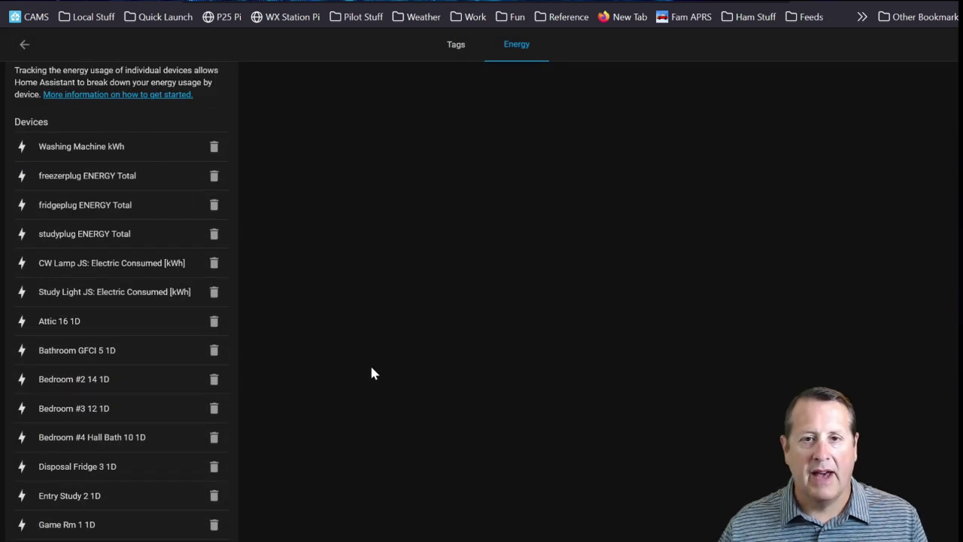
pyautogui.scroll(-3, 98, 208)
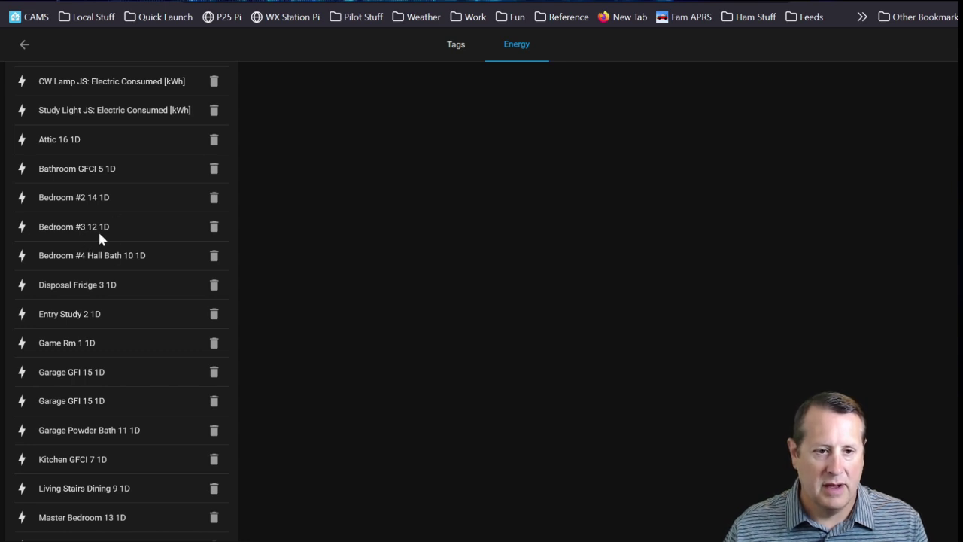
pyautogui.scroll(2, 100, 238)
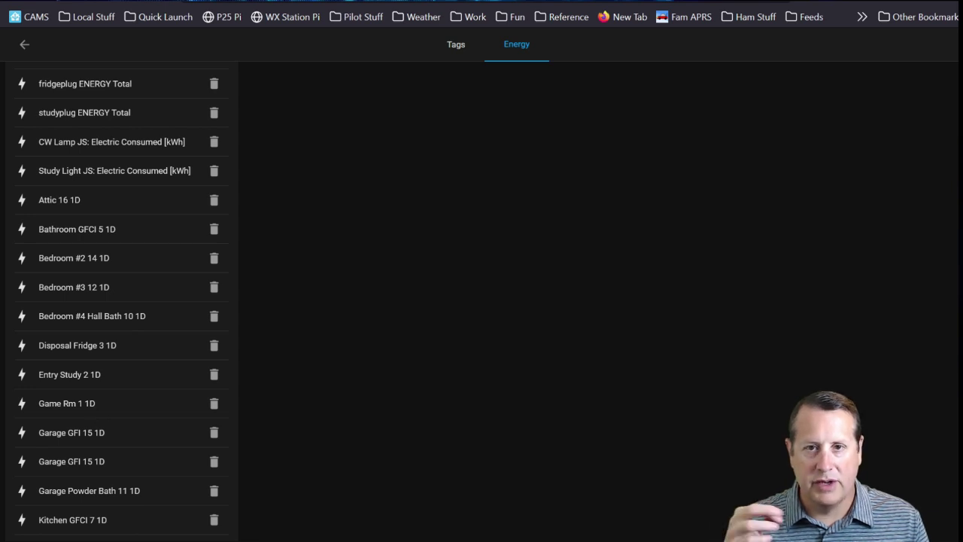
pyautogui.scroll(-3, 101, 415)
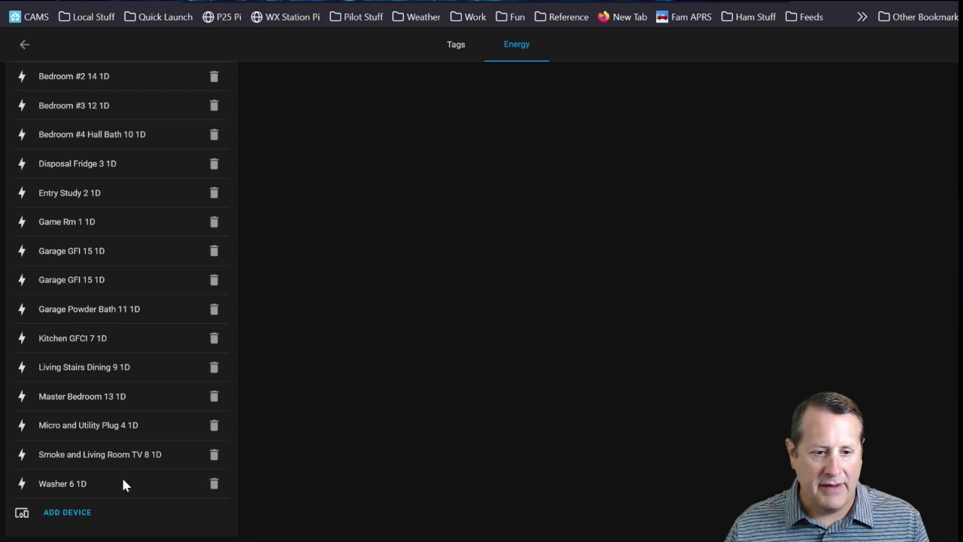
pyautogui.scroll(5, 123, 480)
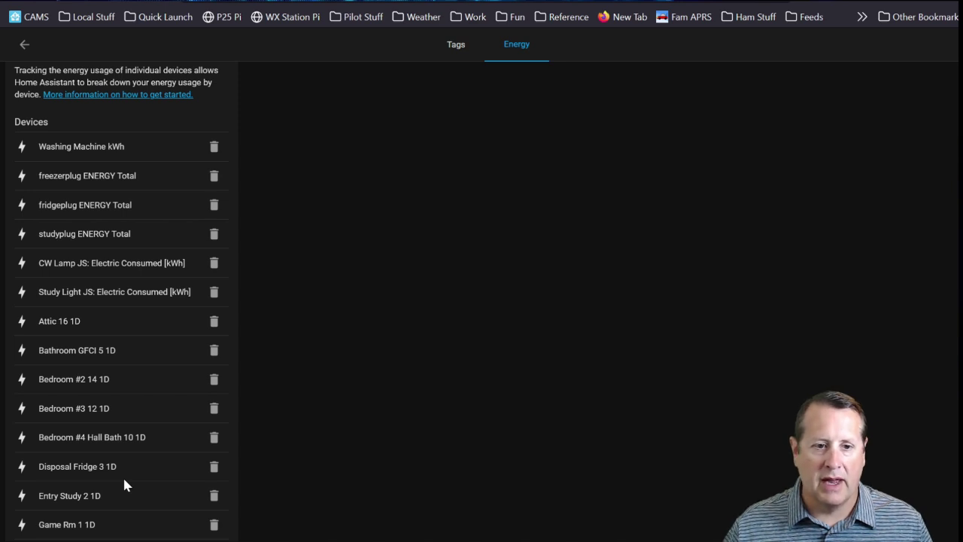
pyautogui.scroll(7, 321, 285)
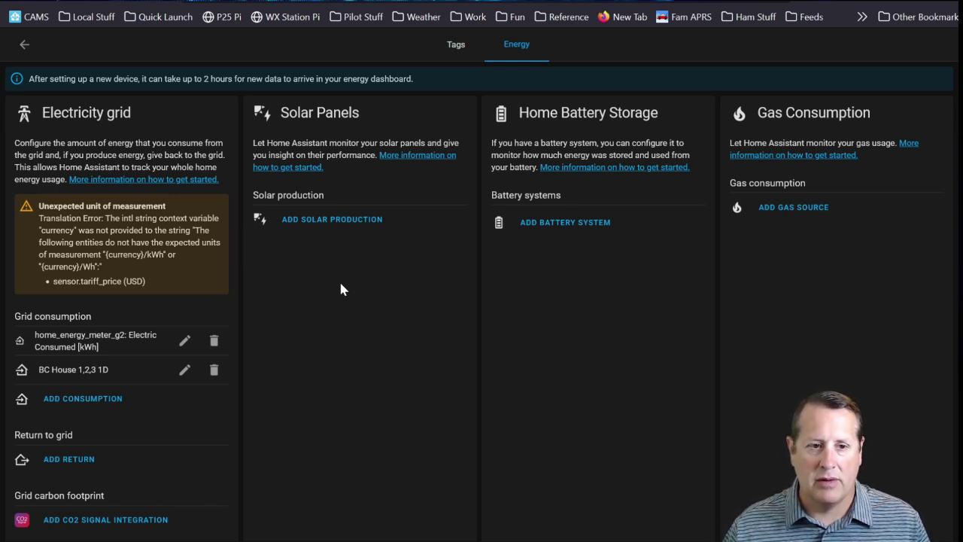
# - Open the Energy dashboard from the sidebar and scroll through the October 21, 2021 usage
pyautogui.click(24, 44)
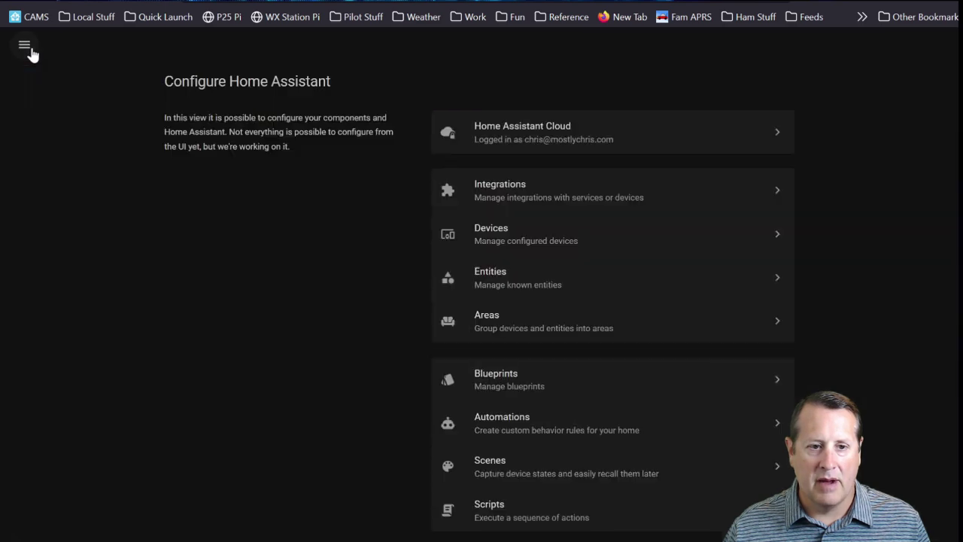
pyautogui.click(25, 46)
pyautogui.scroll(5, 83, 346)
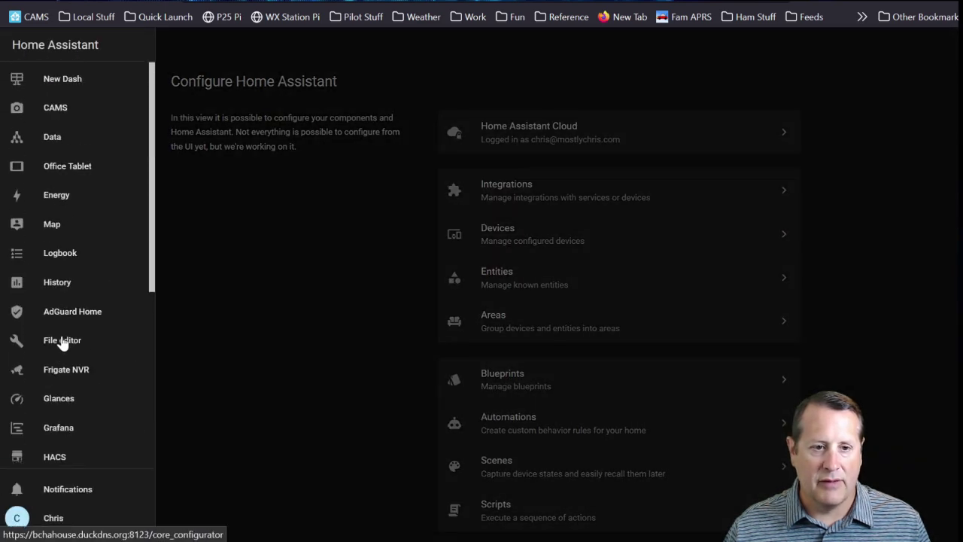
pyautogui.click(56, 195)
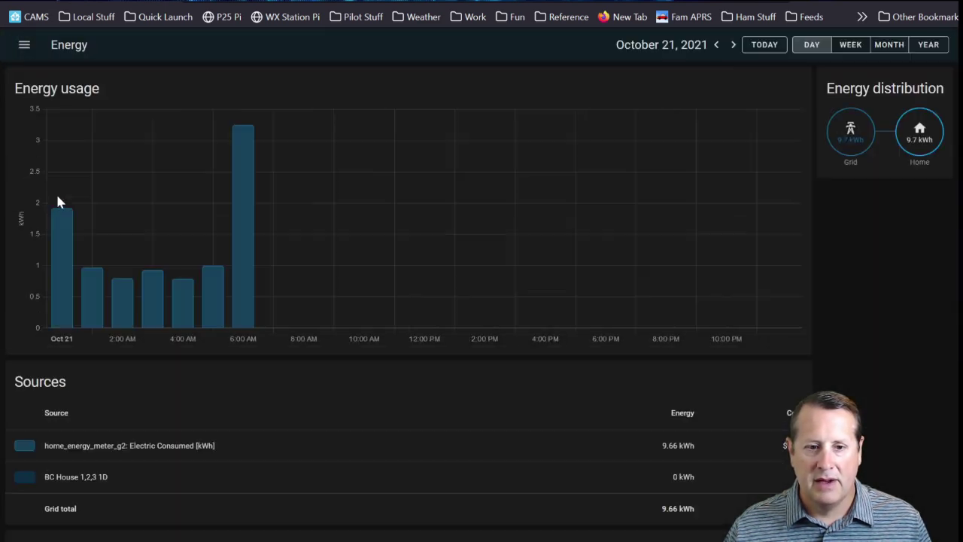
pyautogui.scroll(-3, 271, 346)
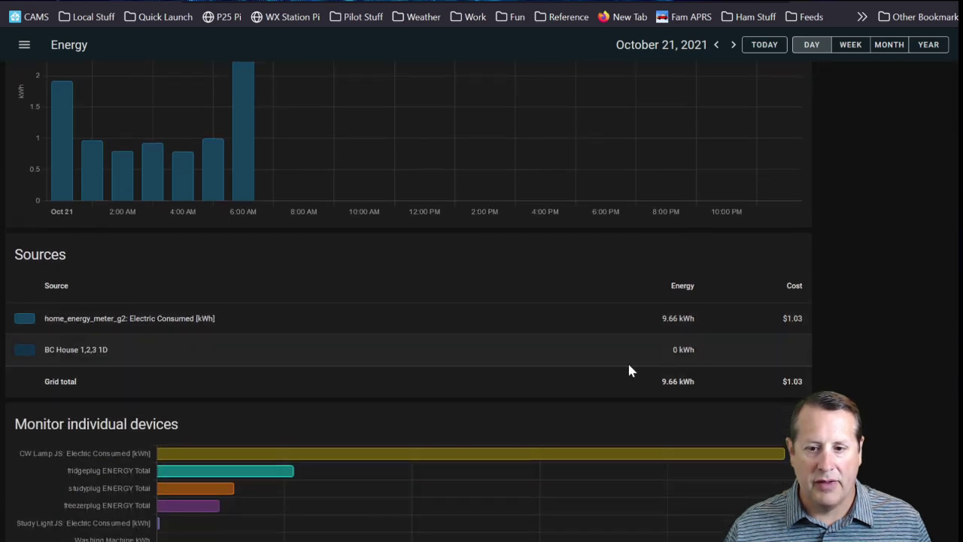
pyautogui.scroll(-1, 252, 384)
pyautogui.scroll(-3, 173, 433)
pyautogui.scroll(6, 161, 429)
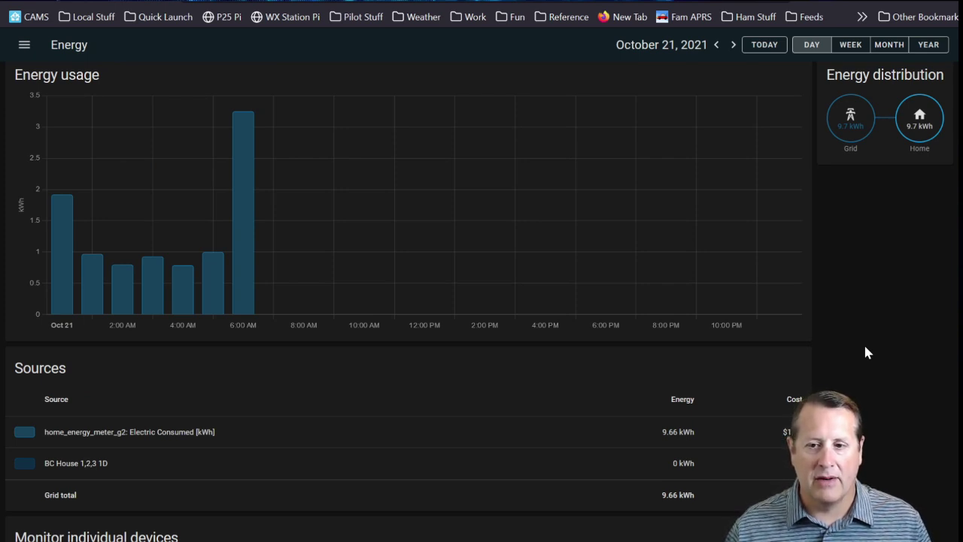
pyautogui.scroll(1, 865, 352)
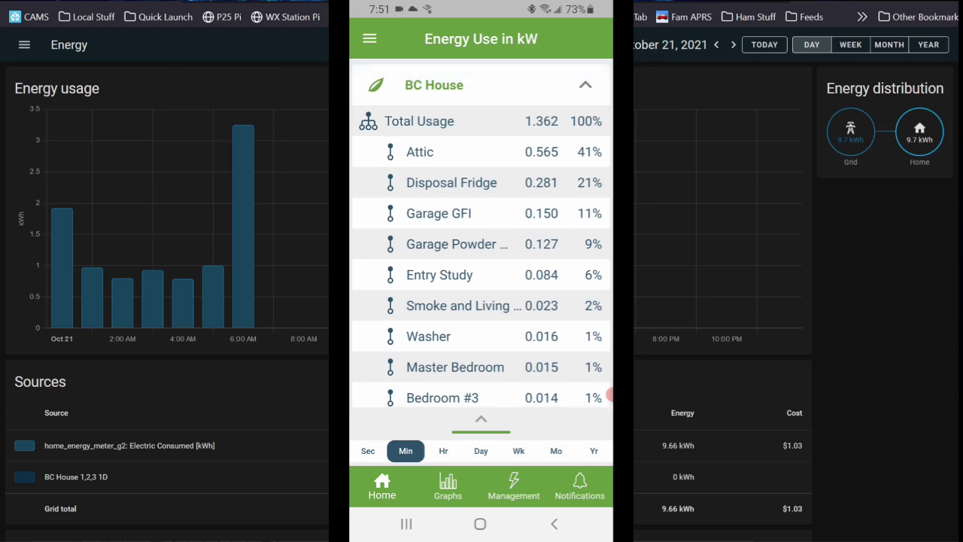
# - Cycle the BC House circuit list through Sec, Min, Hr, Day, Wk, Mo and Yr, ending on per-second kW
pyautogui.click(368, 451)
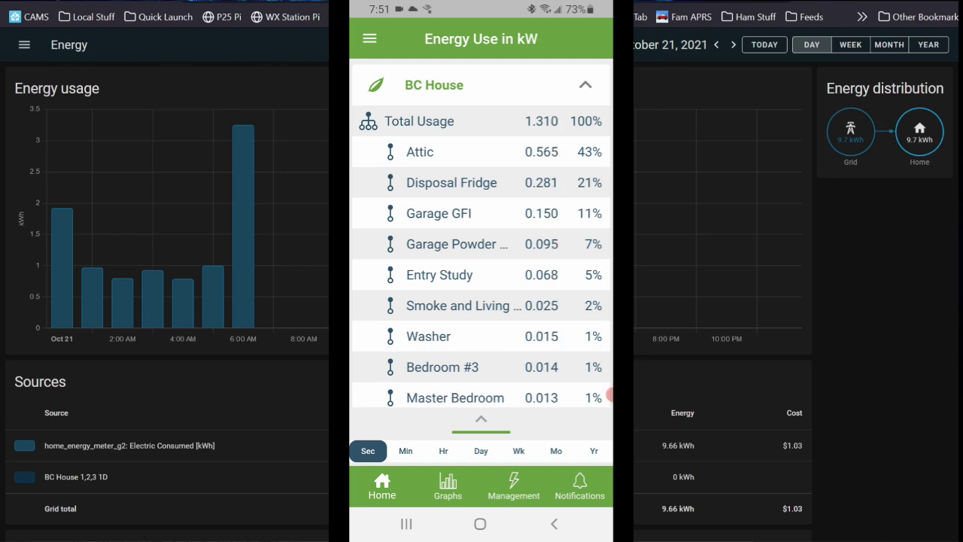
pyautogui.click(405, 451)
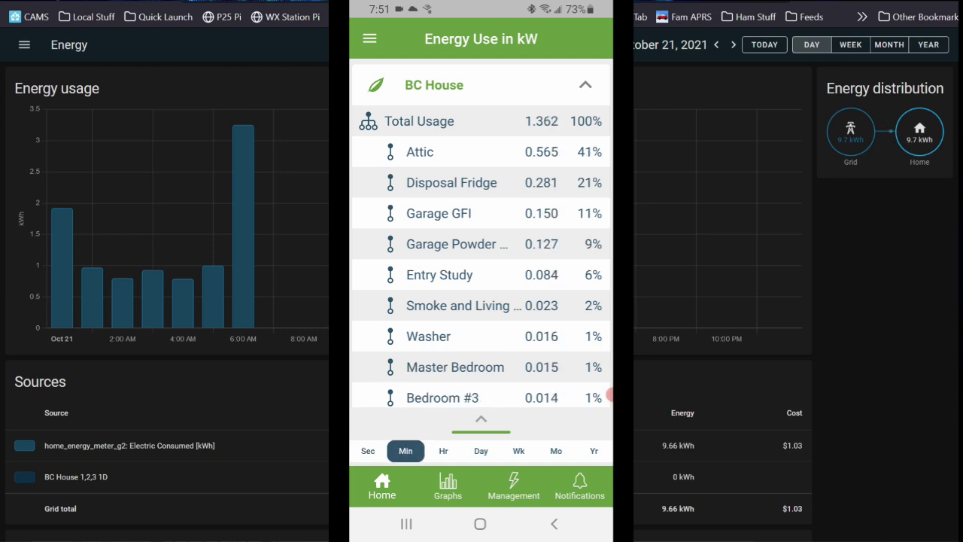
pyautogui.click(443, 450)
pyautogui.click(481, 450)
pyautogui.click(518, 451)
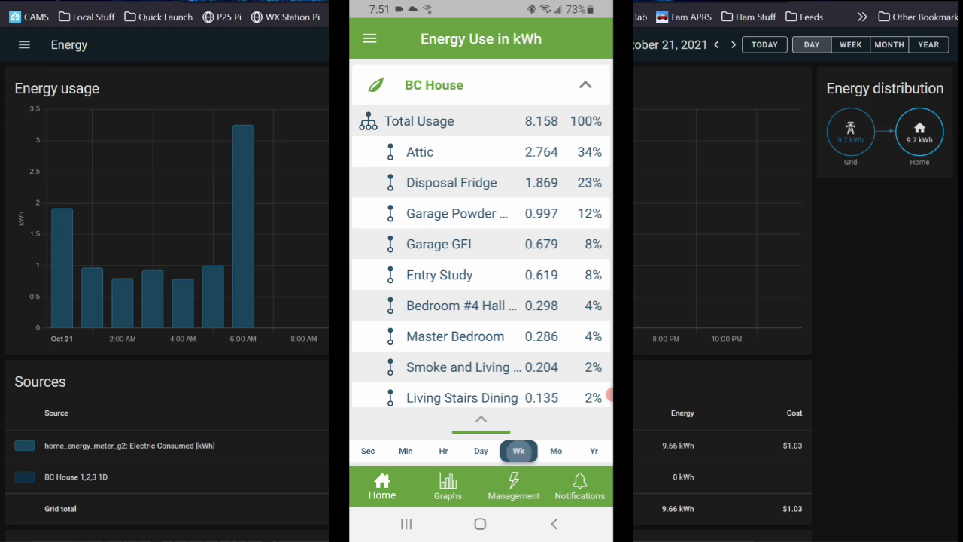
pyautogui.click(556, 450)
pyautogui.click(594, 450)
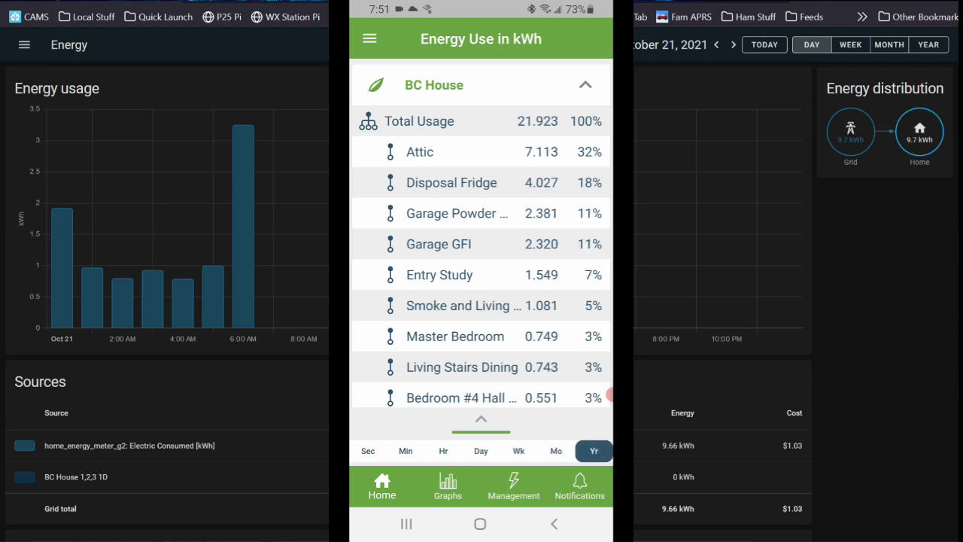
pyautogui.click(481, 450)
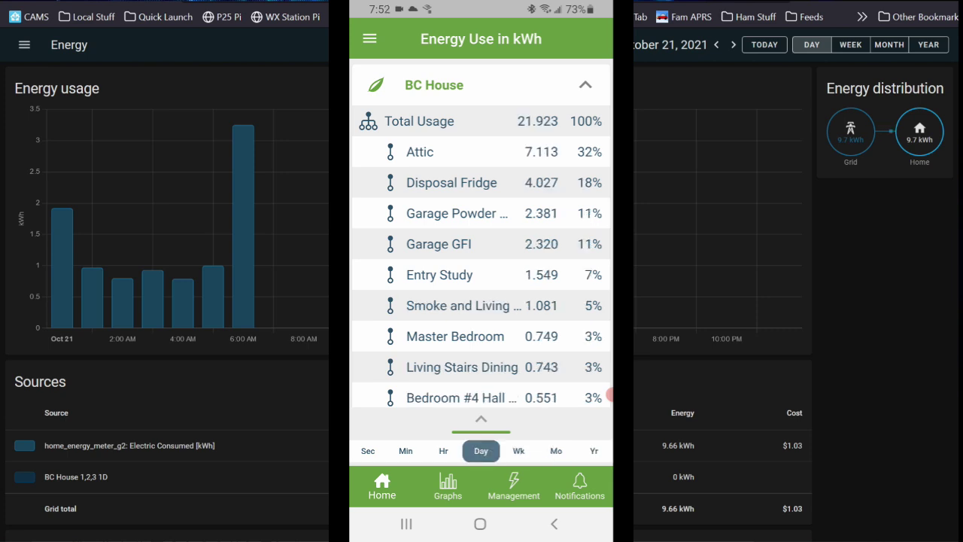
pyautogui.click(443, 450)
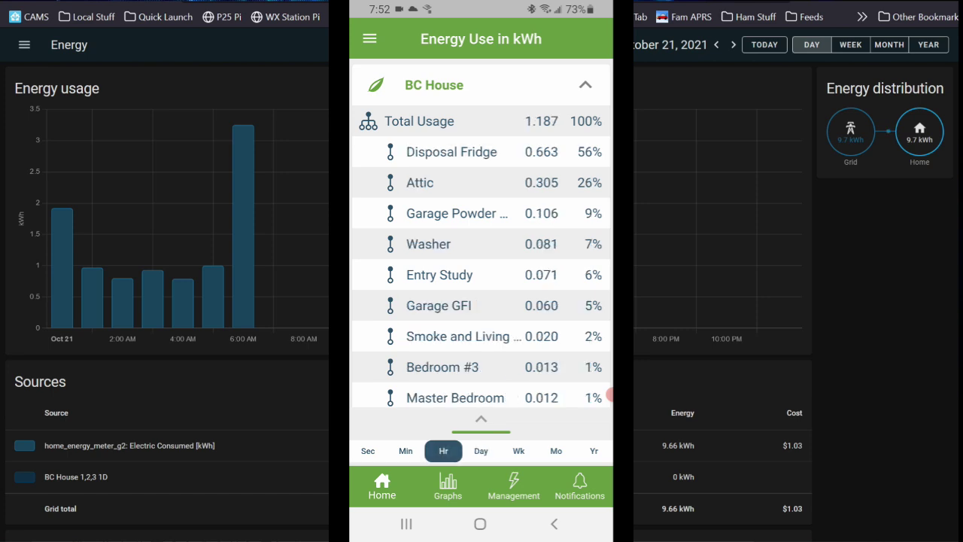
pyautogui.click(368, 451)
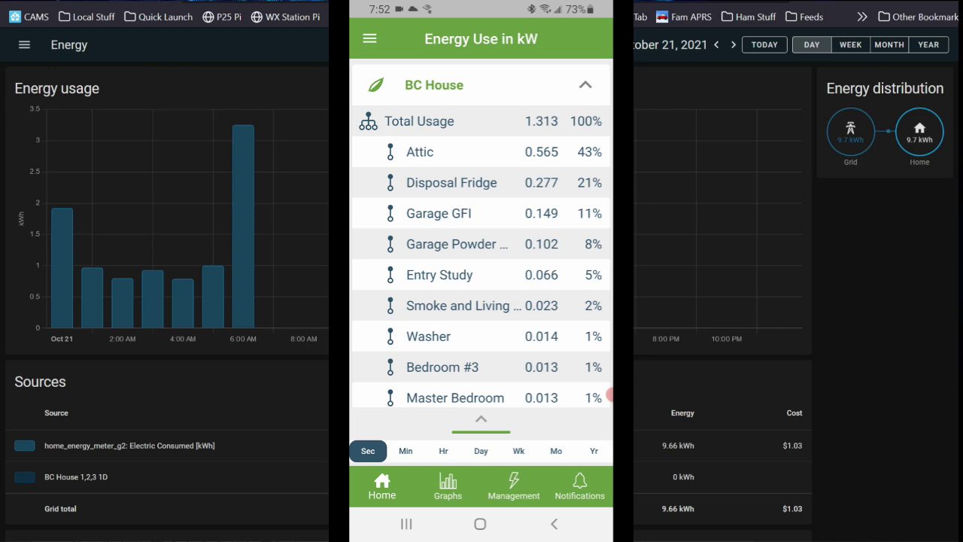
# - Open the Attic circuit graph and view it per minute, per hour and per second
pyautogui.click(420, 152)
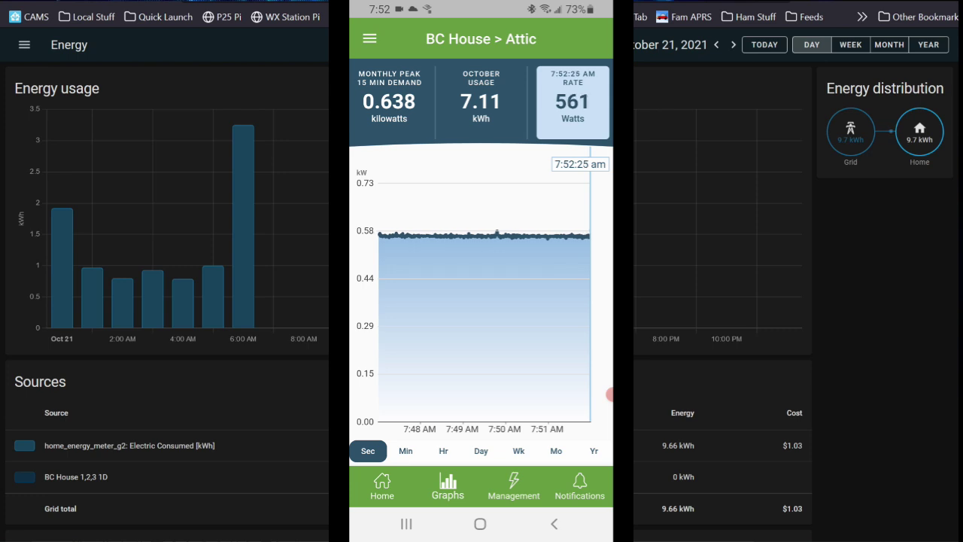
pyautogui.click(405, 450)
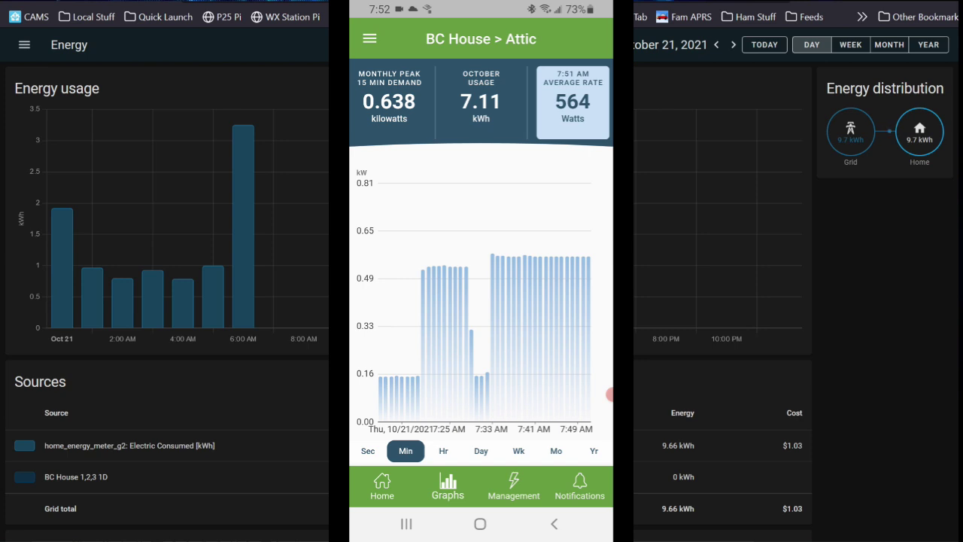
pyautogui.click(443, 450)
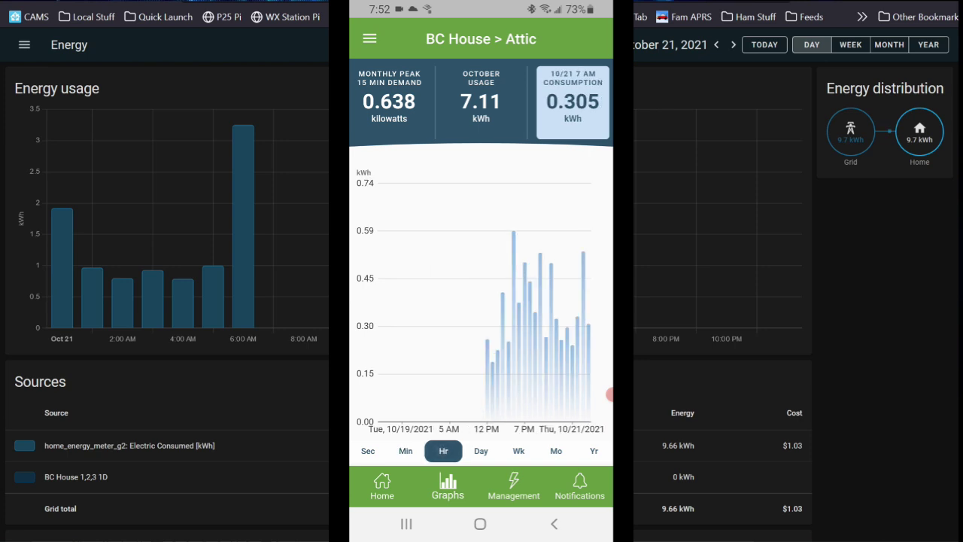
pyautogui.click(368, 450)
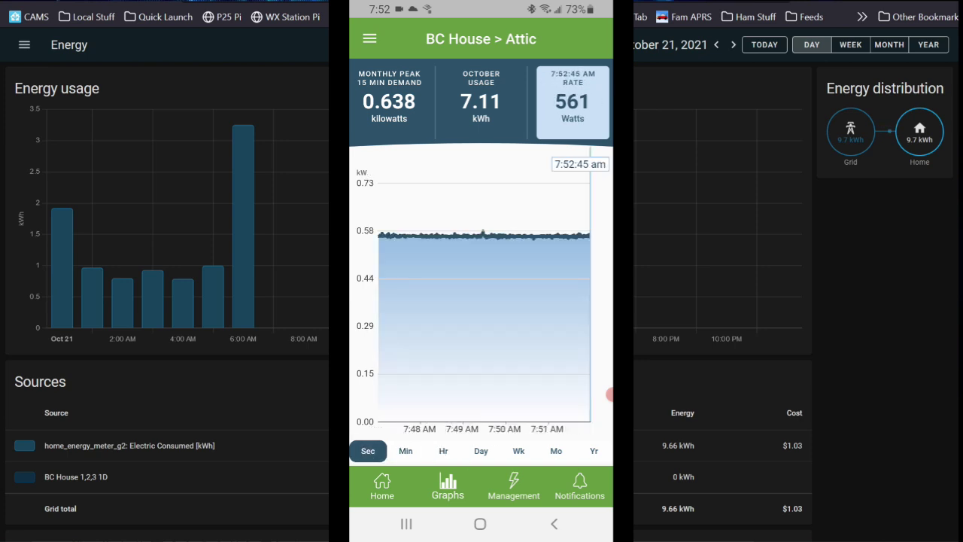
# - Reopen the Attic graph, then switch the graphed circuit to BC House Main
pyautogui.moveTo(610, 395); pyautogui.dragTo(610, 397)
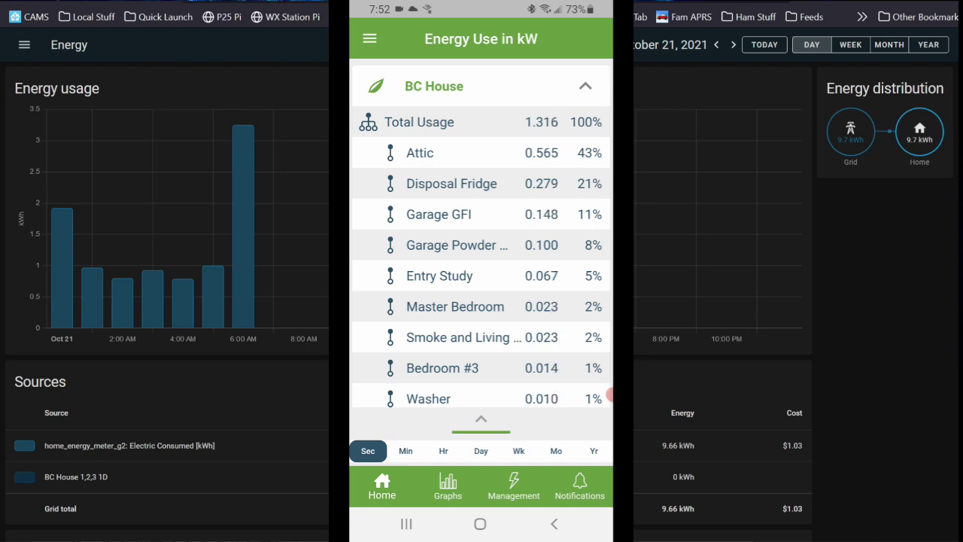
pyautogui.click(448, 485)
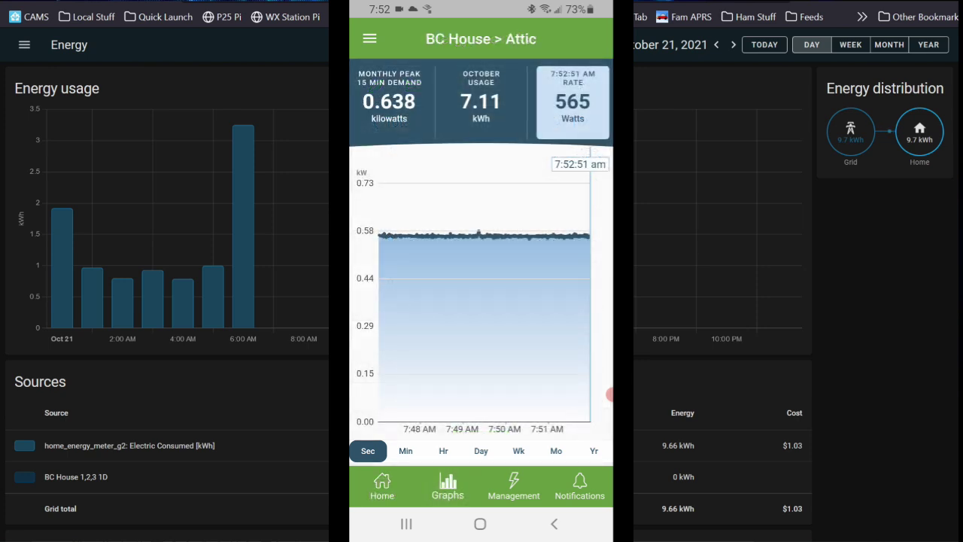
pyautogui.click(405, 451)
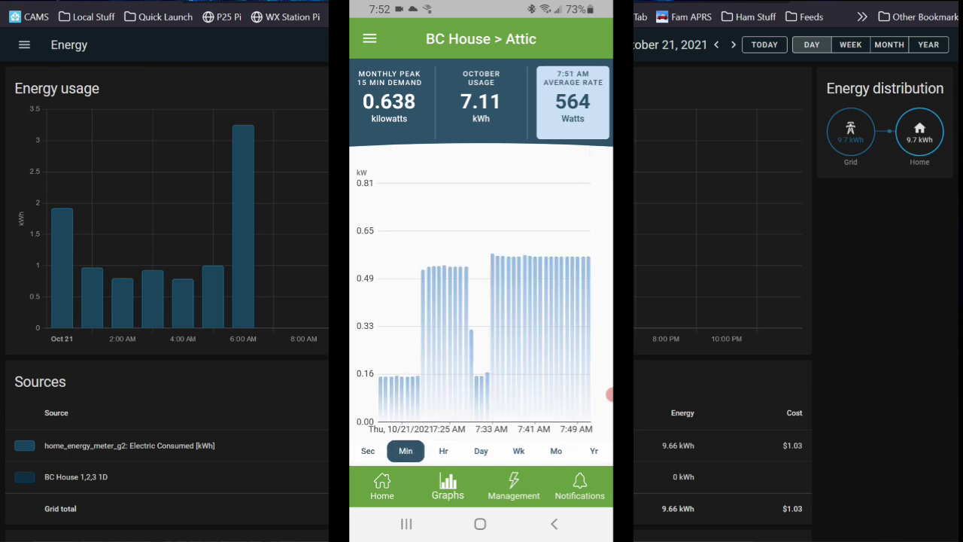
pyautogui.click(368, 451)
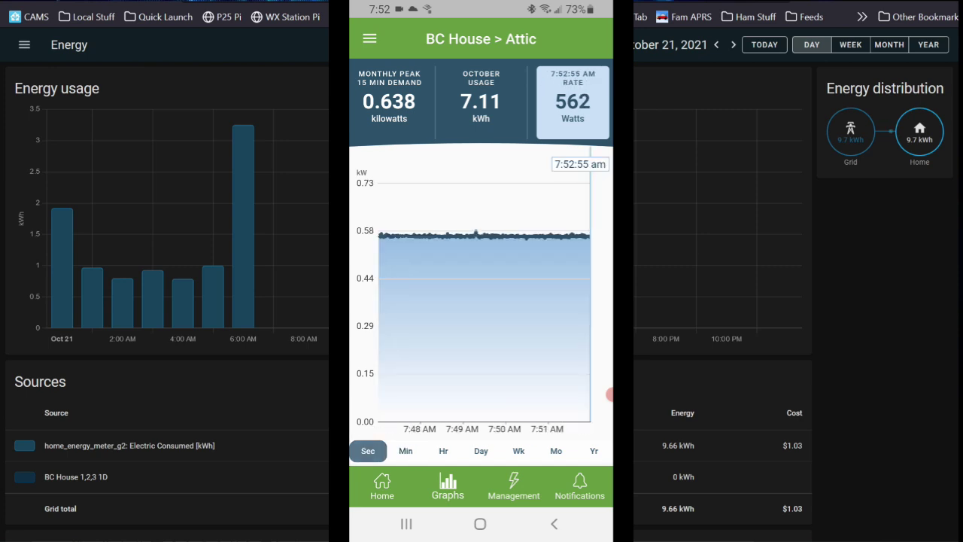
pyautogui.click(481, 38)
pyautogui.click(467, 155)
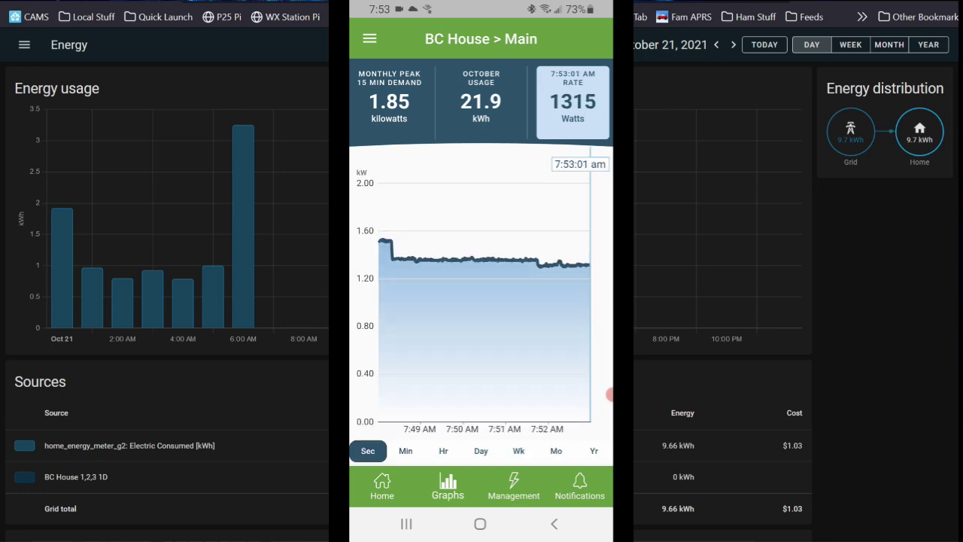
# - View the Main graph by Min, Hr, Day and Wk, return to Sec, and bring up the side menu
pyautogui.click(405, 451)
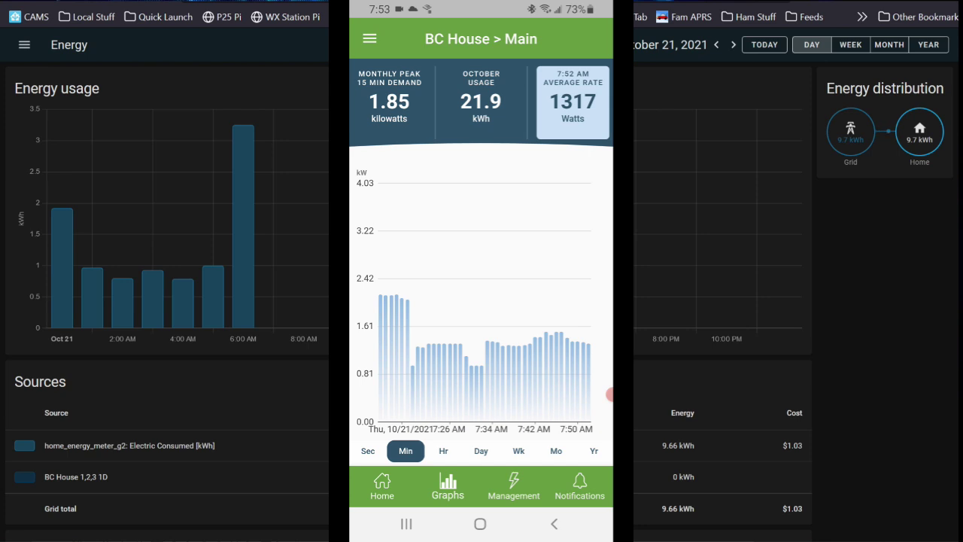
pyautogui.click(443, 450)
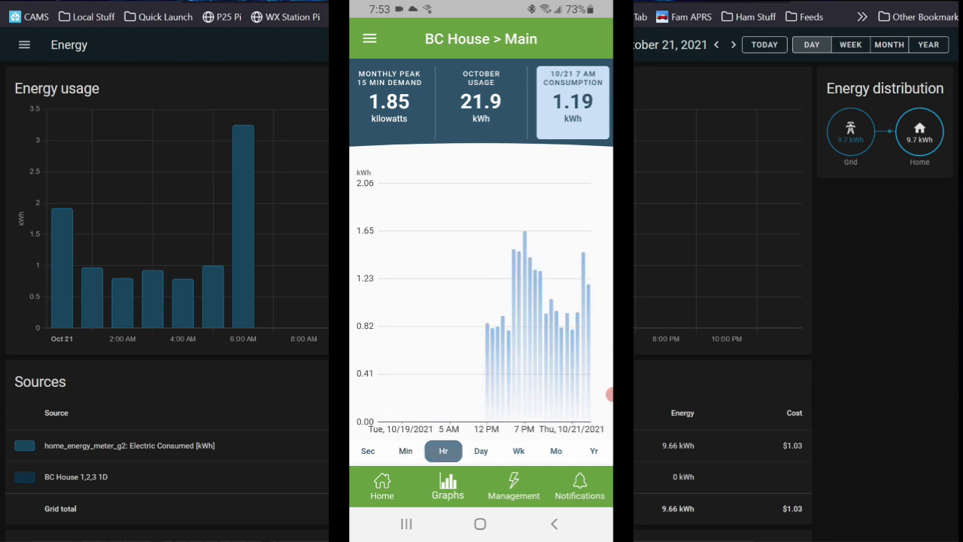
pyautogui.click(481, 450)
pyautogui.click(518, 451)
pyautogui.click(368, 451)
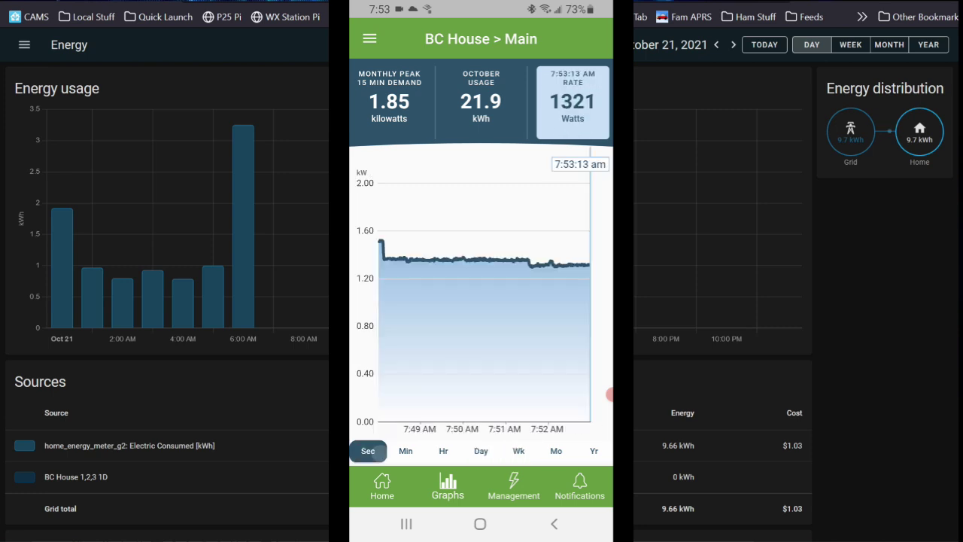
pyautogui.click(370, 39)
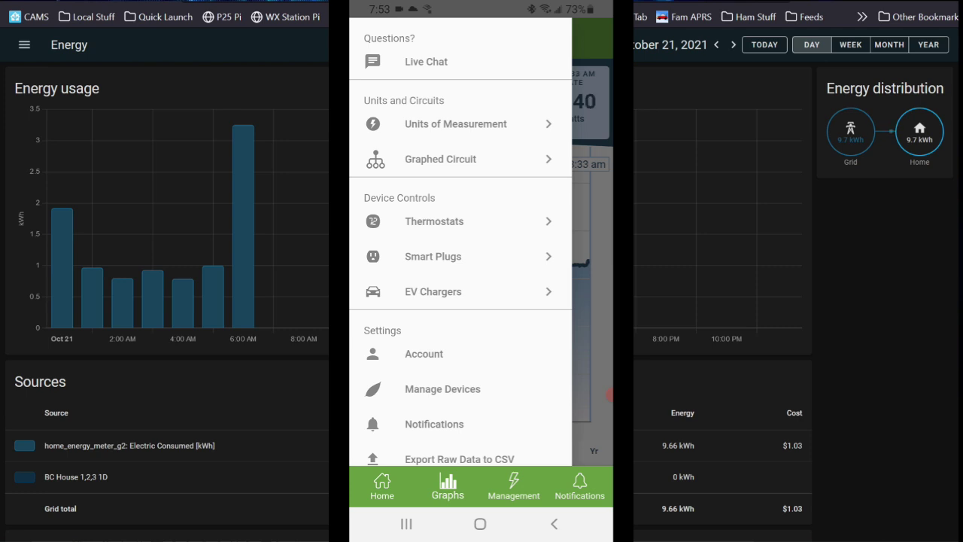
# - Browse the circuit list and keep BC House Main as the graphed circuit
pyautogui.click(440, 159)
pyautogui.scroll(-2, 460, 248)
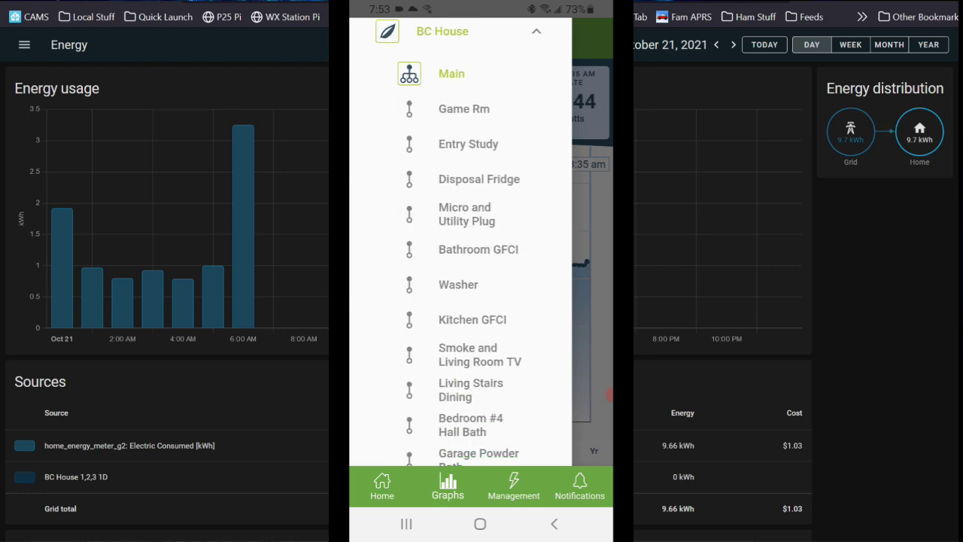
pyautogui.scroll(-4, 461, 248)
pyautogui.scroll(3, 460, 248)
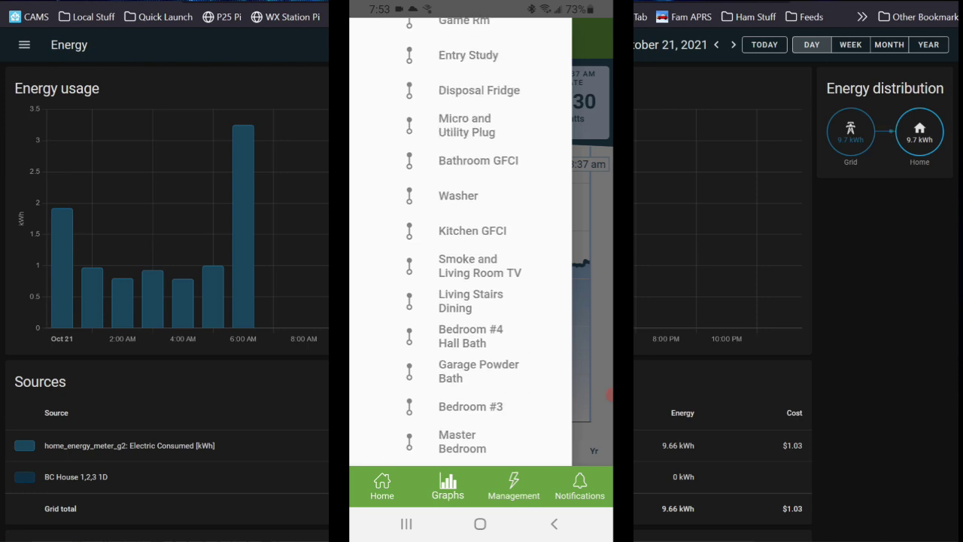
pyautogui.scroll(3, 461, 249)
pyautogui.click(395, 103)
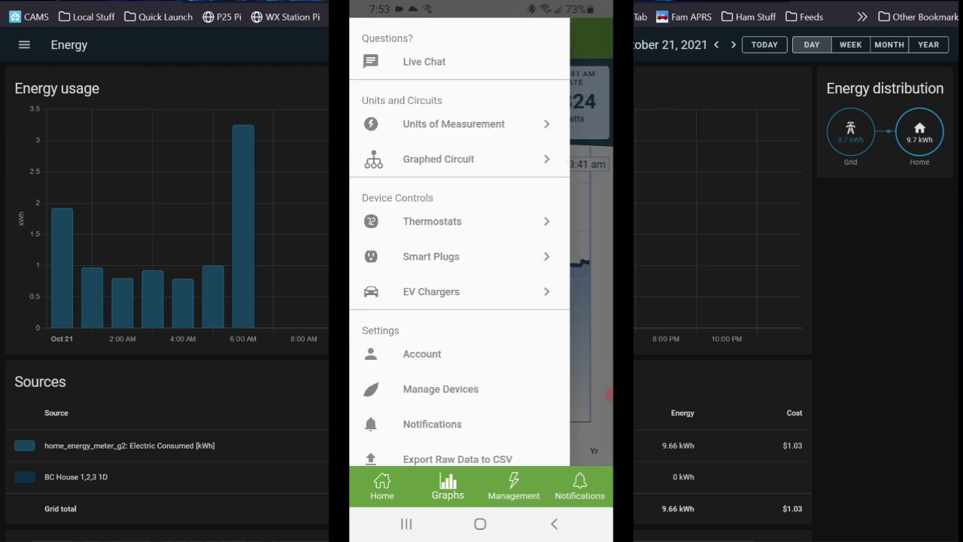
# - Look through the alert notification types, including Home Mechanical Issues
pyautogui.click(432, 423)
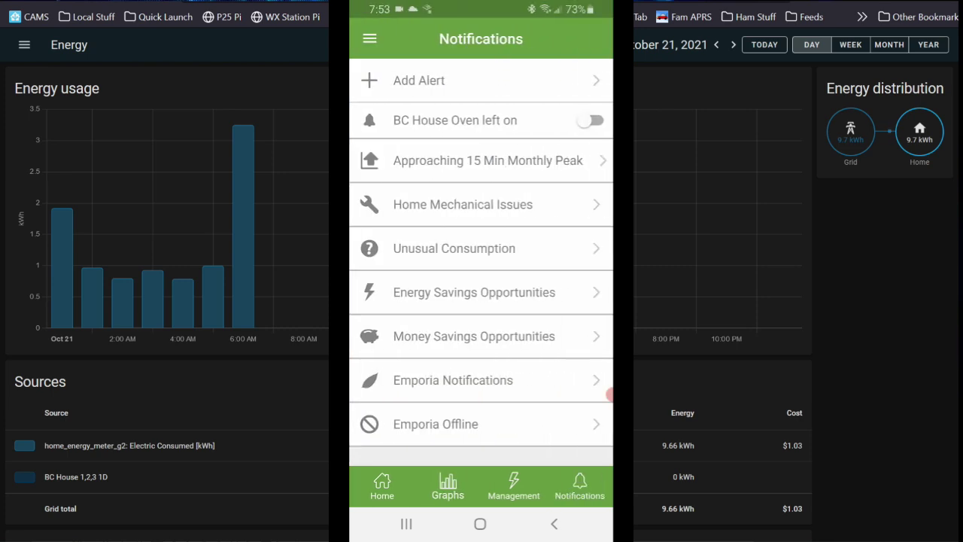
pyautogui.click(610, 394)
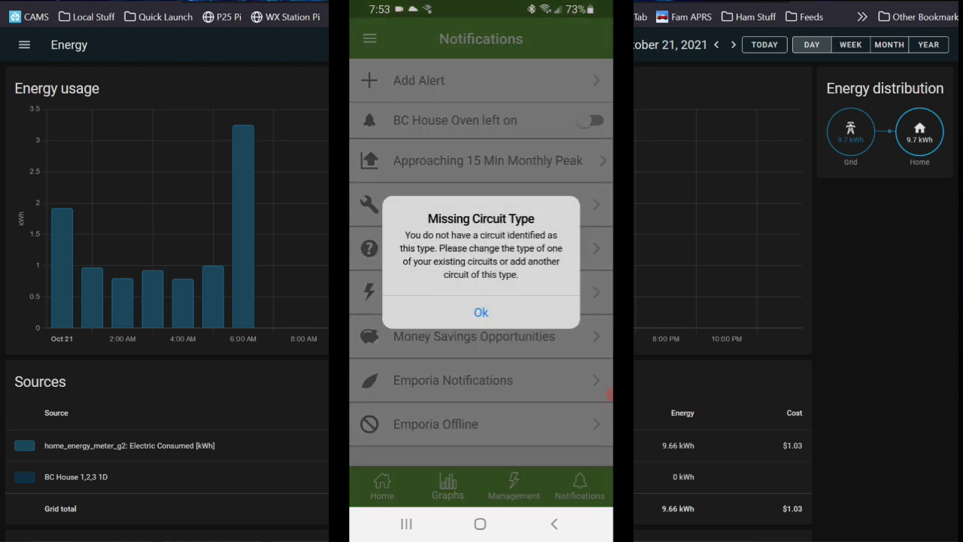
pyautogui.click(481, 312)
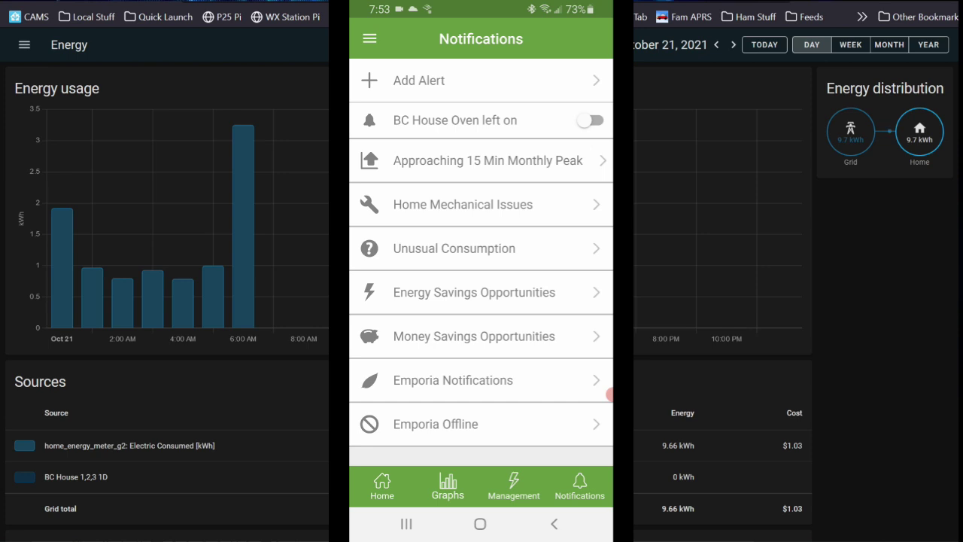
pyautogui.click(462, 204)
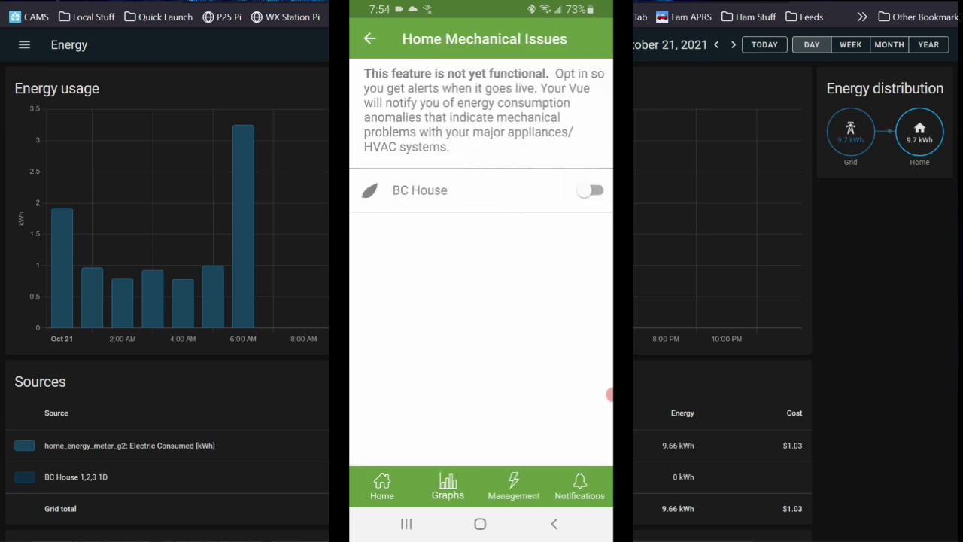
pyautogui.rightClick(611, 394)
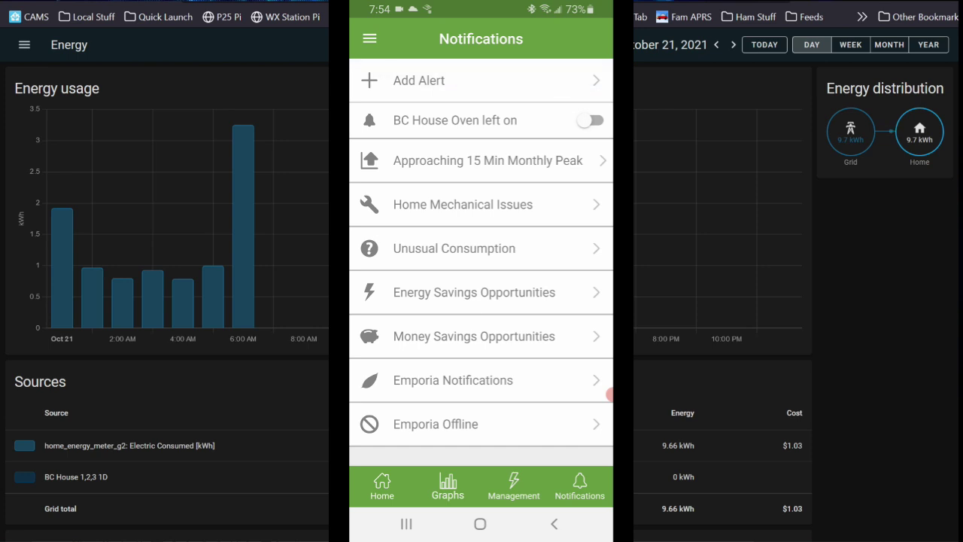
# - Turn on the Emporia Offline alert for BC House and return to the navigation menu
pyautogui.click(436, 424)
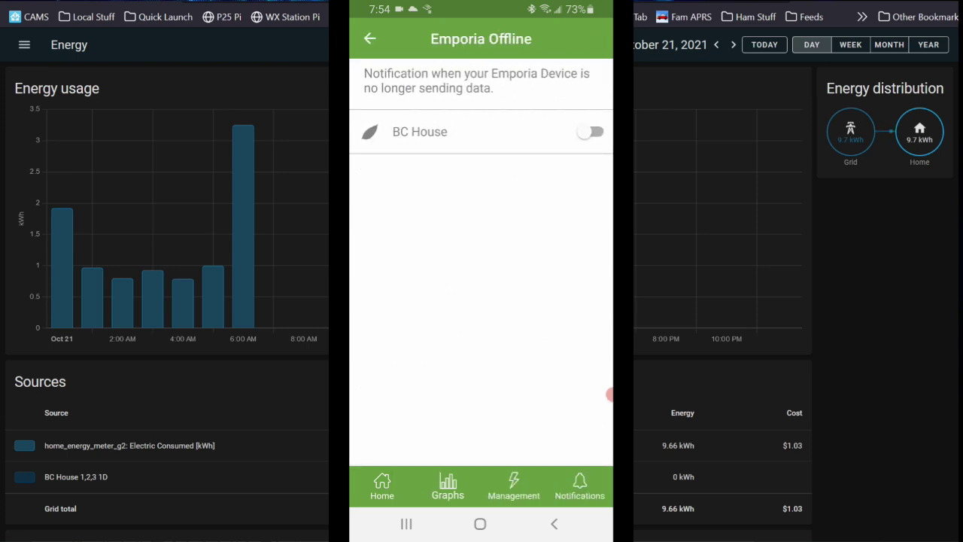
pyautogui.click(593, 132)
pyautogui.rightClick(610, 394)
pyautogui.rightClick(610, 394)
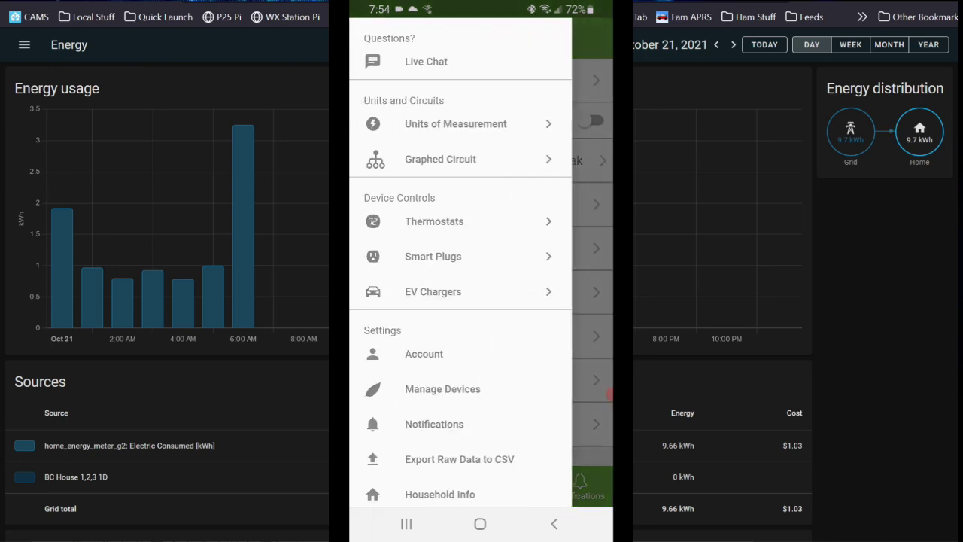
pyautogui.scroll(-3, 611, 394)
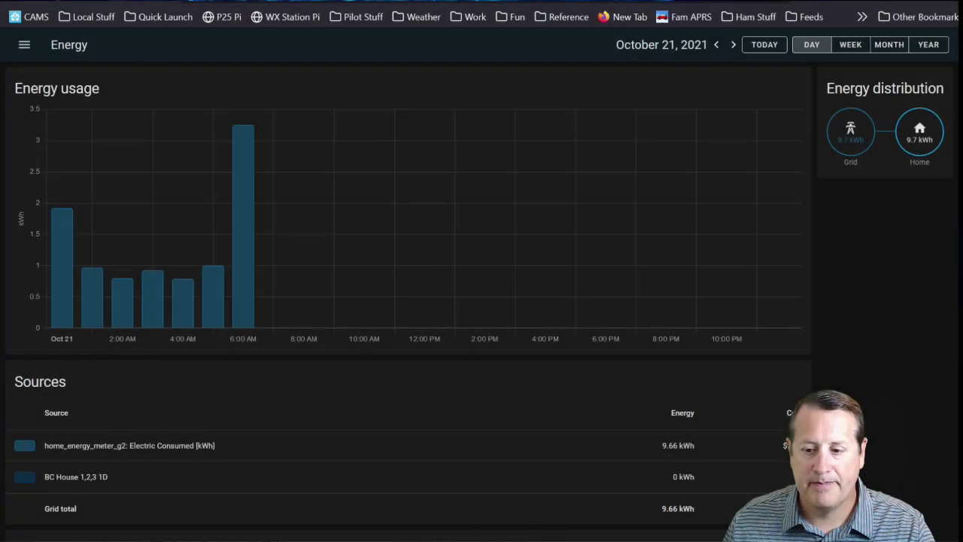
pyautogui.moveTo(265, 288)
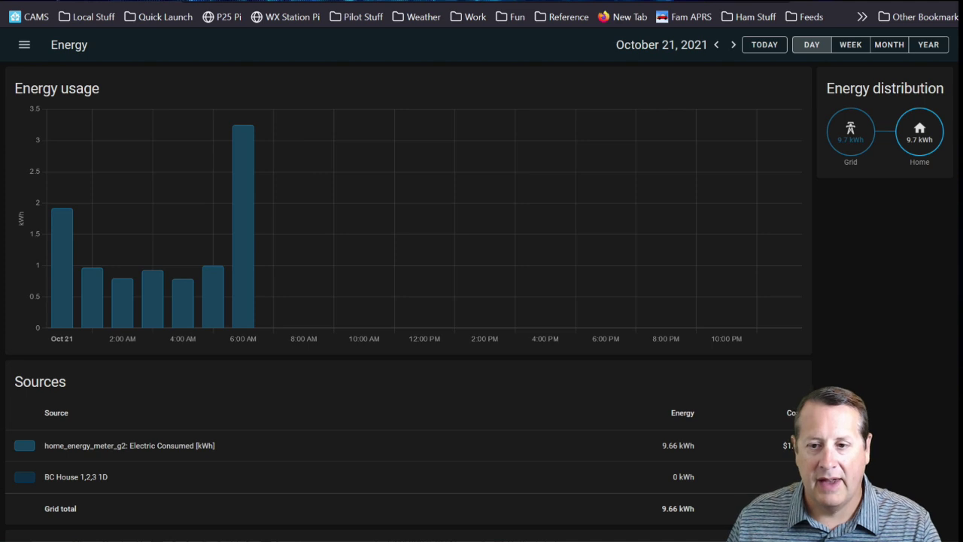
pyautogui.scroll(-2, 406, 301)
pyautogui.scroll(-4, 542, 413)
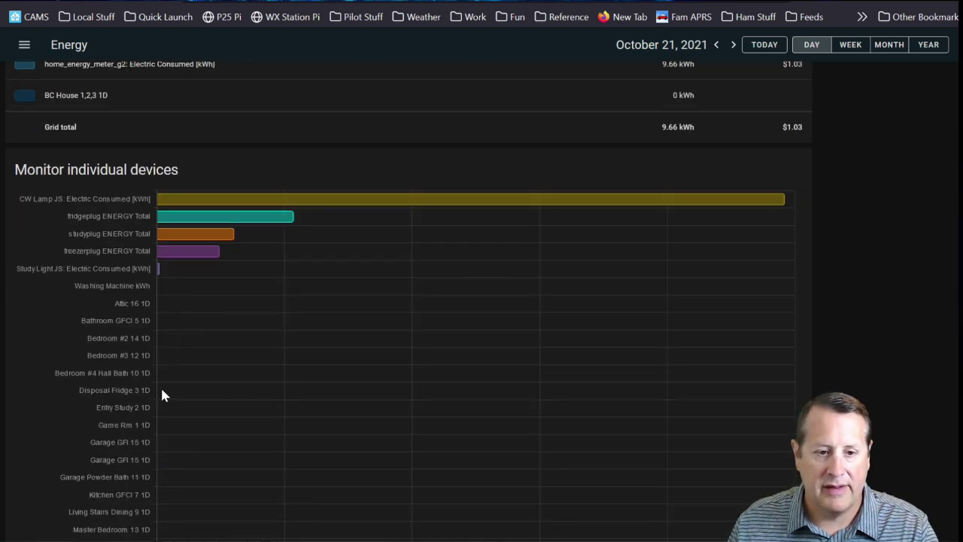
pyautogui.scroll(-1, 172, 409)
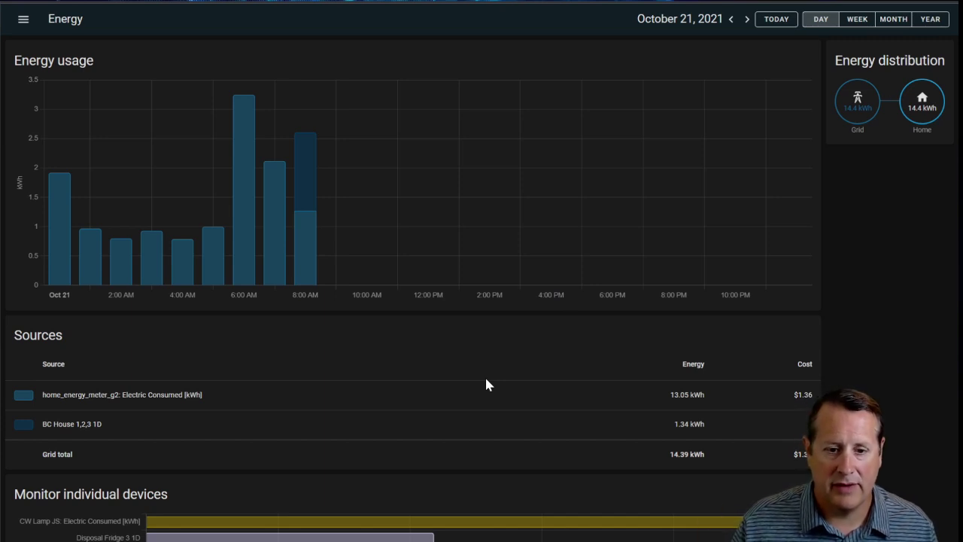
# - Check the refreshed Energy dashboard showing BC House 1,2,3 1D at 1.34 kWh and 14.39 kWh grid total
pyautogui.moveTo(303, 181)
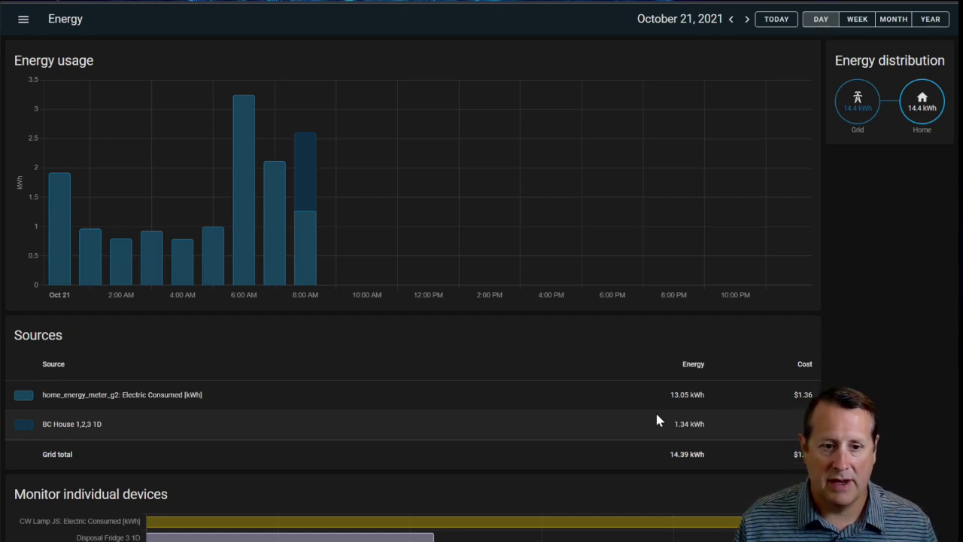
pyautogui.scroll(-3, 484, 390)
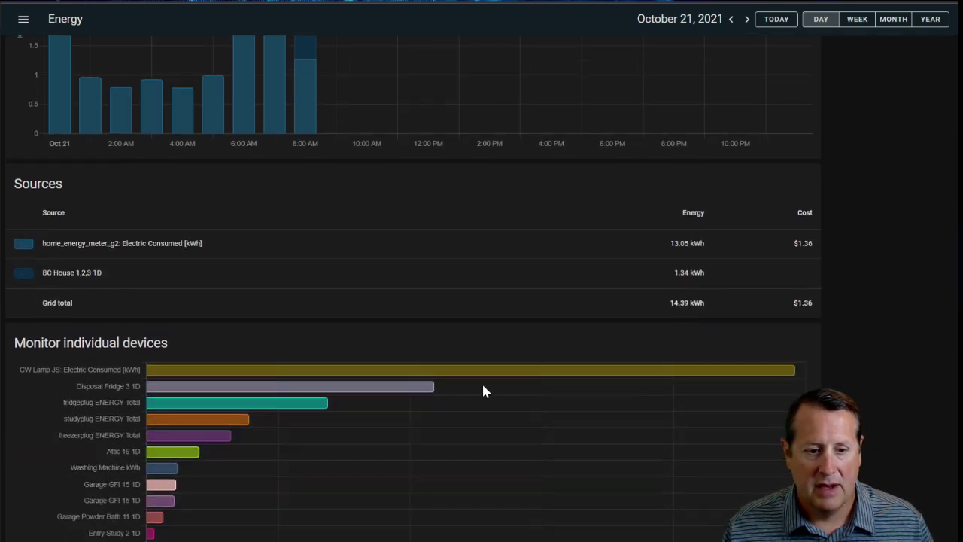
pyautogui.scroll(-2, 484, 394)
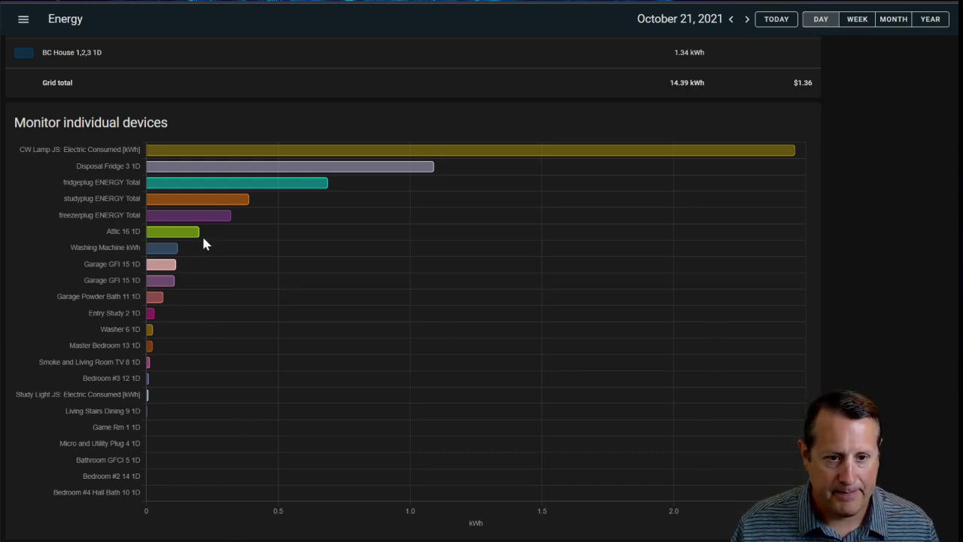
pyautogui.moveTo(152, 167)
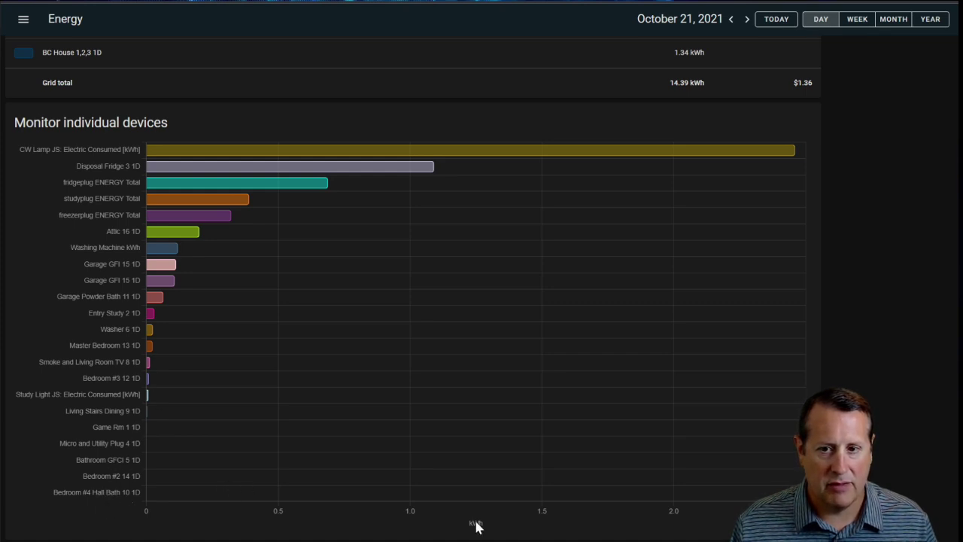
pyautogui.scroll(5, 424, 487)
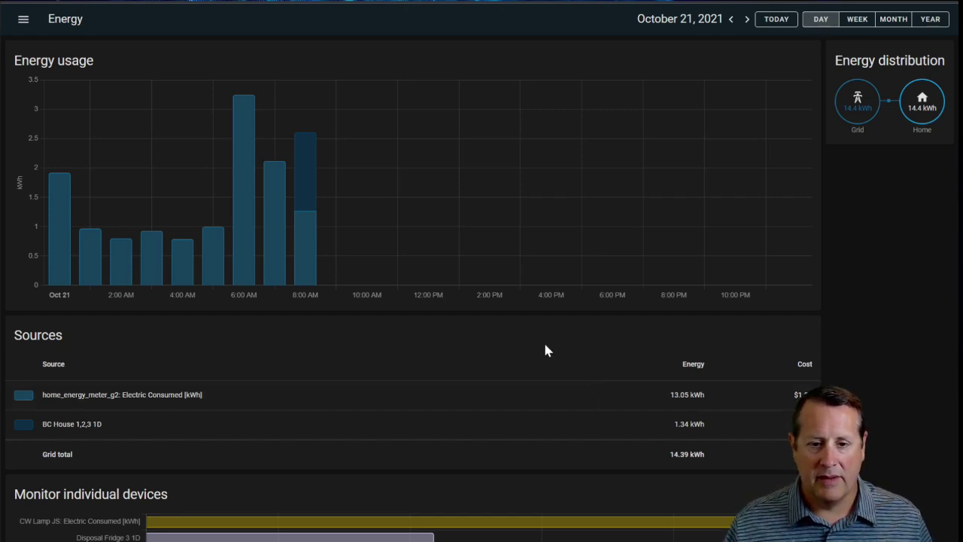
pyautogui.scroll(-1, 543, 346)
# - Compare the Energy dashboard's week and month views, then bring up the navigation sidebar
pyautogui.click(859, 23)
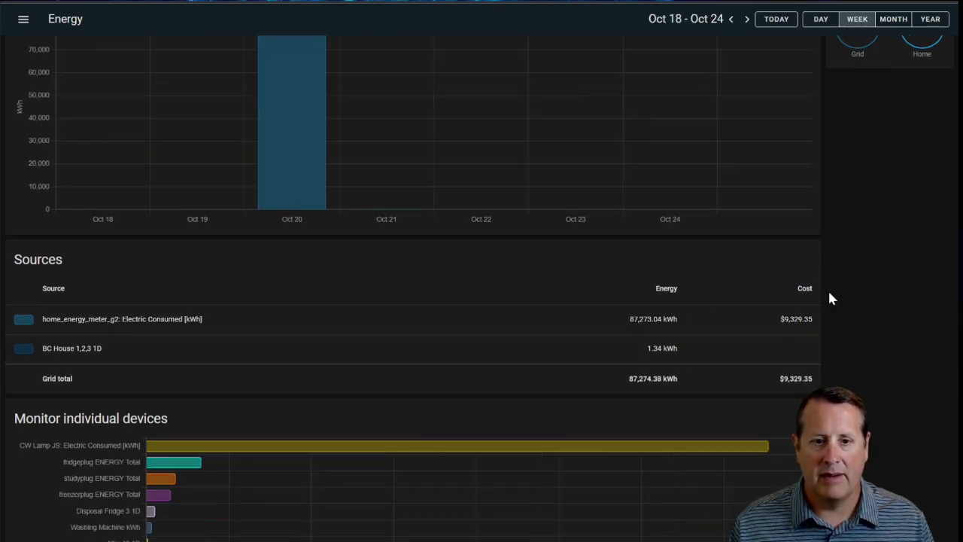
pyautogui.click(892, 20)
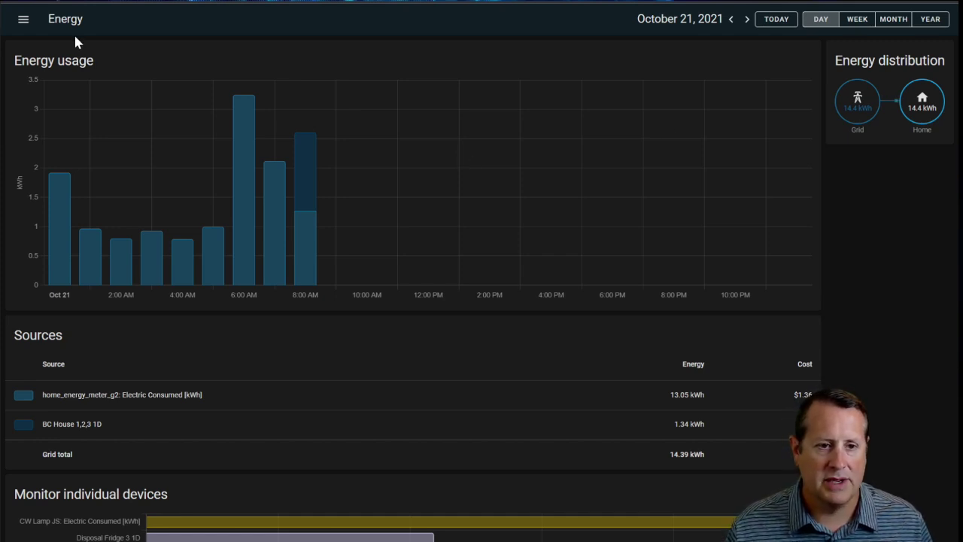
pyautogui.click(24, 19)
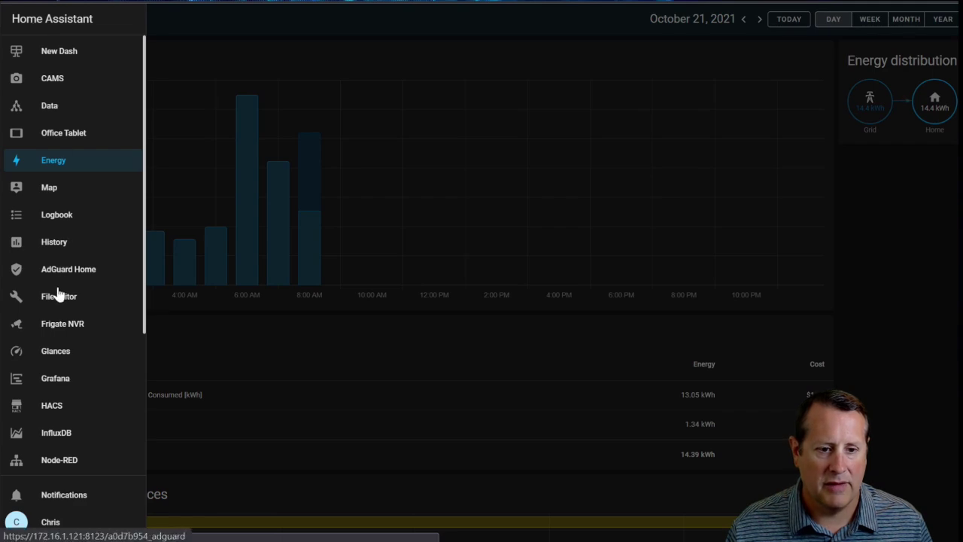
# - Open Grafana's starred Power New dashboard and add a new panel to it
pyautogui.click(59, 382)
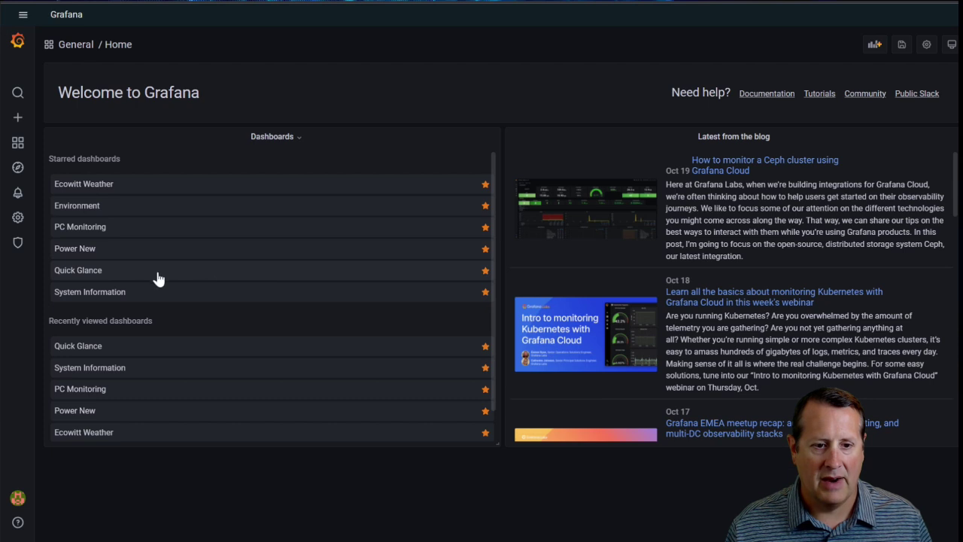
pyautogui.click(91, 251)
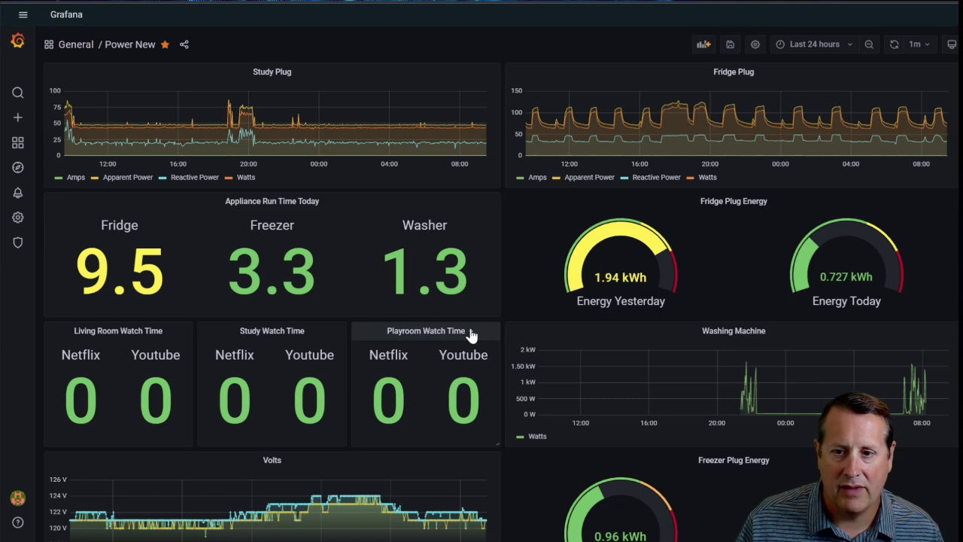
pyautogui.click(706, 47)
# - Create an empty panel and title it 'Emporia Vue'
pyautogui.click(189, 128)
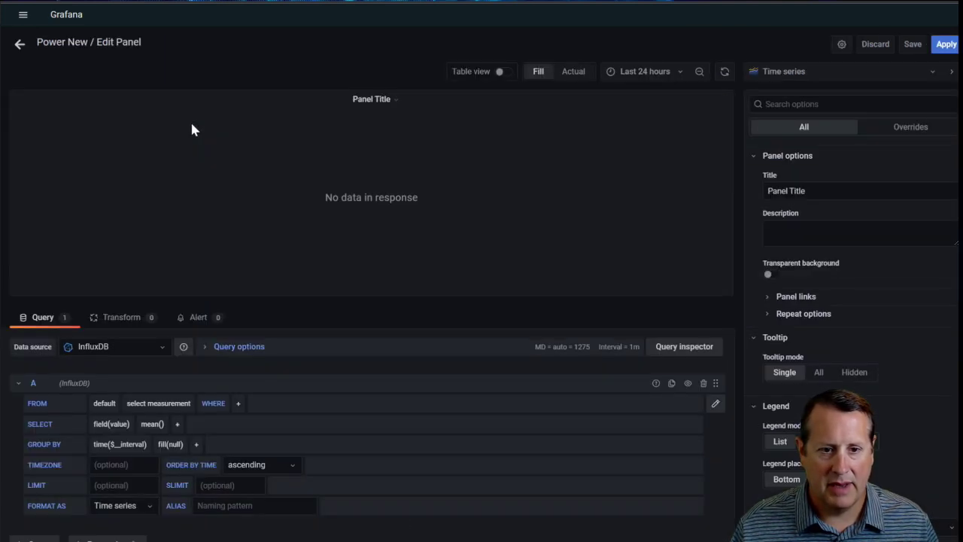
pyautogui.tripleClick(786, 190)
pyautogui.write('Emporia Vue')
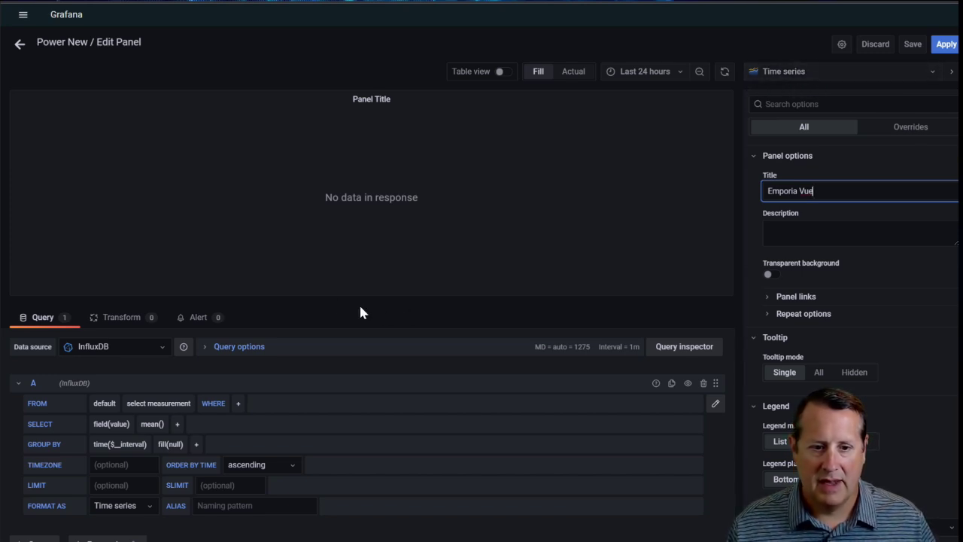
# - Query the kWh measurement filtered to entity_id = attic_16_1d
pyautogui.click(173, 406)
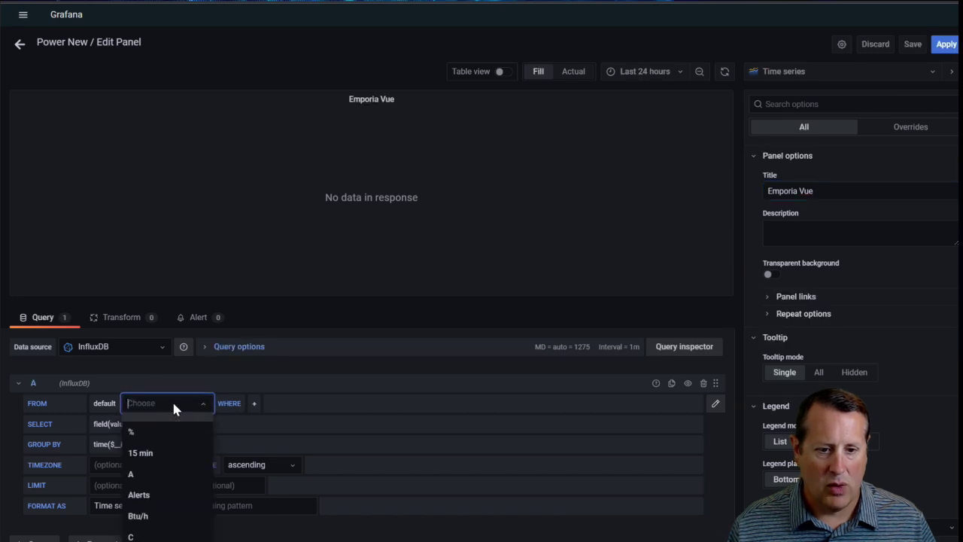
pyautogui.write('kwh')
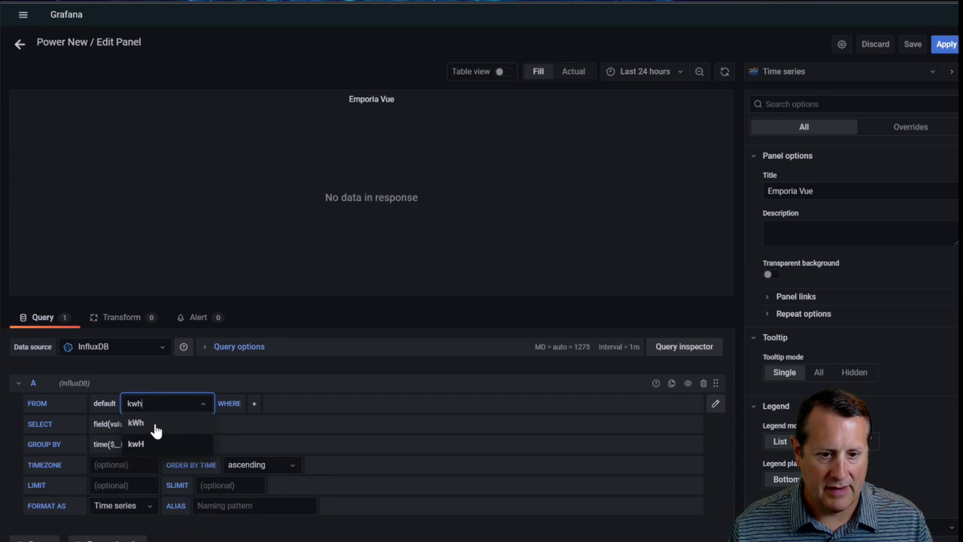
pyautogui.click(140, 423)
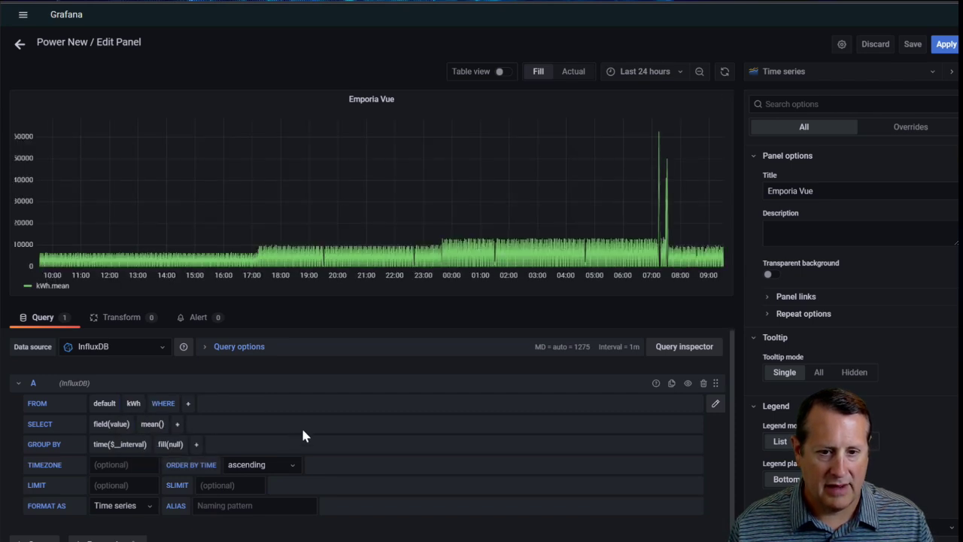
pyautogui.click(188, 404)
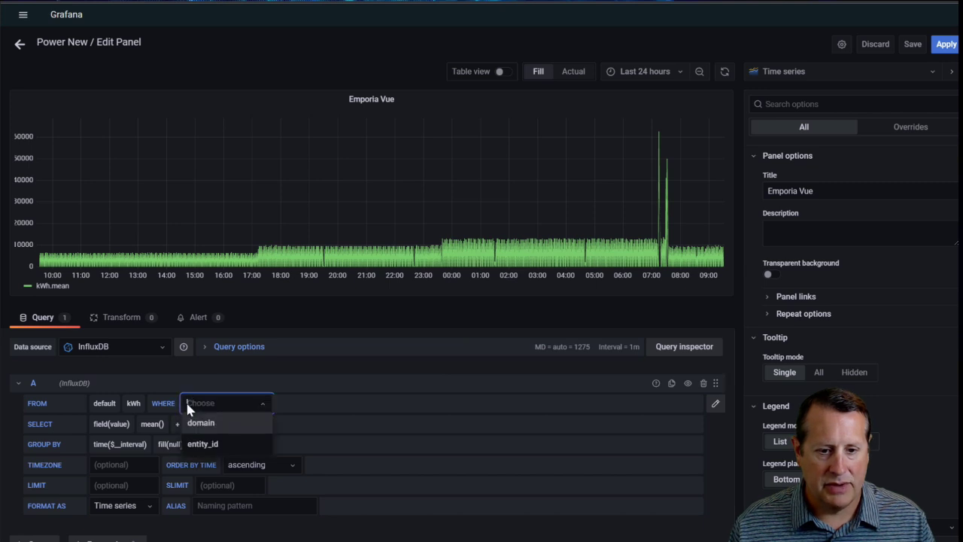
pyautogui.click(215, 443)
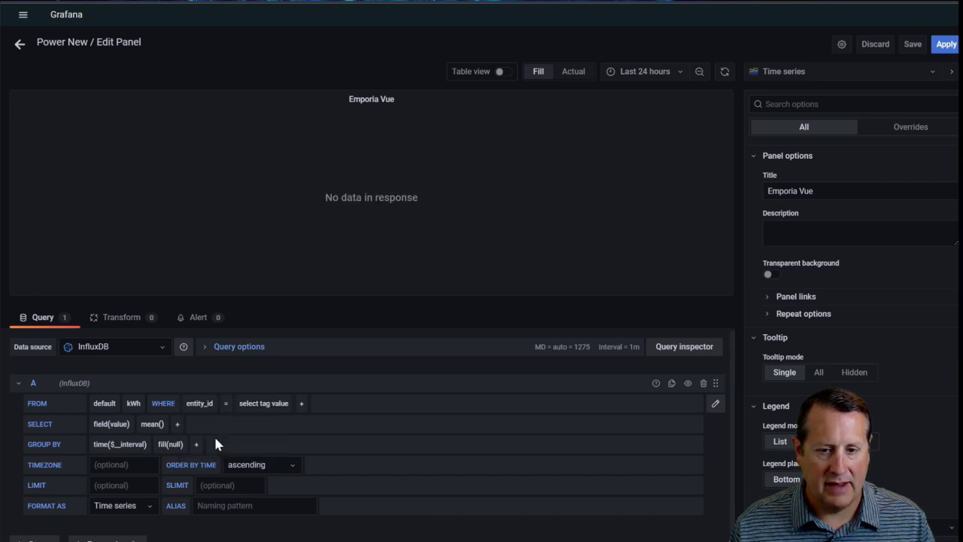
pyautogui.click(271, 409)
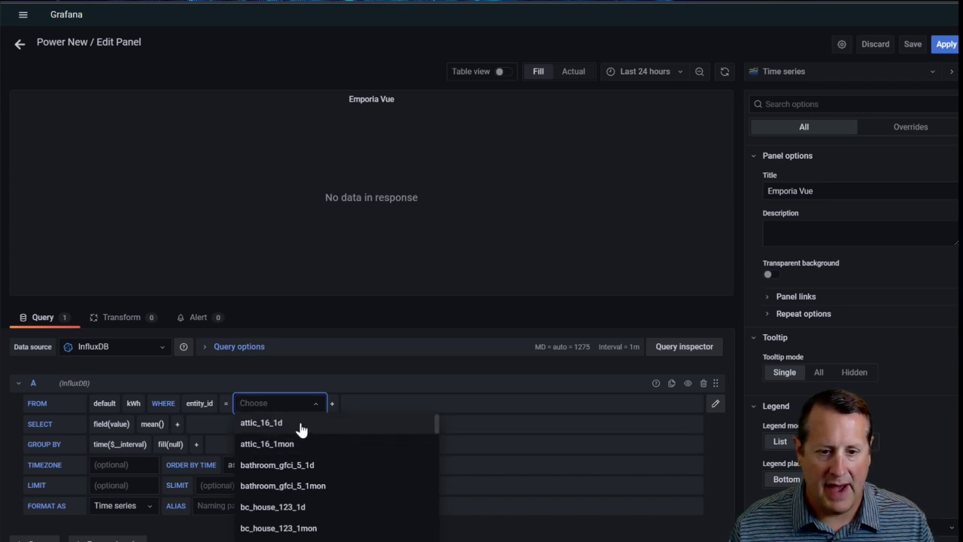
pyautogui.click(261, 423)
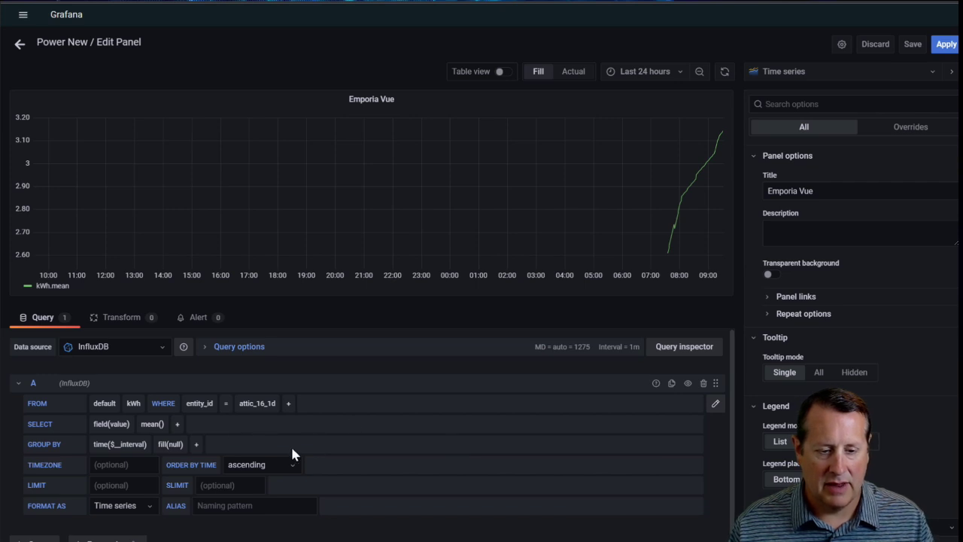
pyautogui.scroll(-1, 292, 449)
# - Add a second query B reading the kWh measurement
pyautogui.click(37, 535)
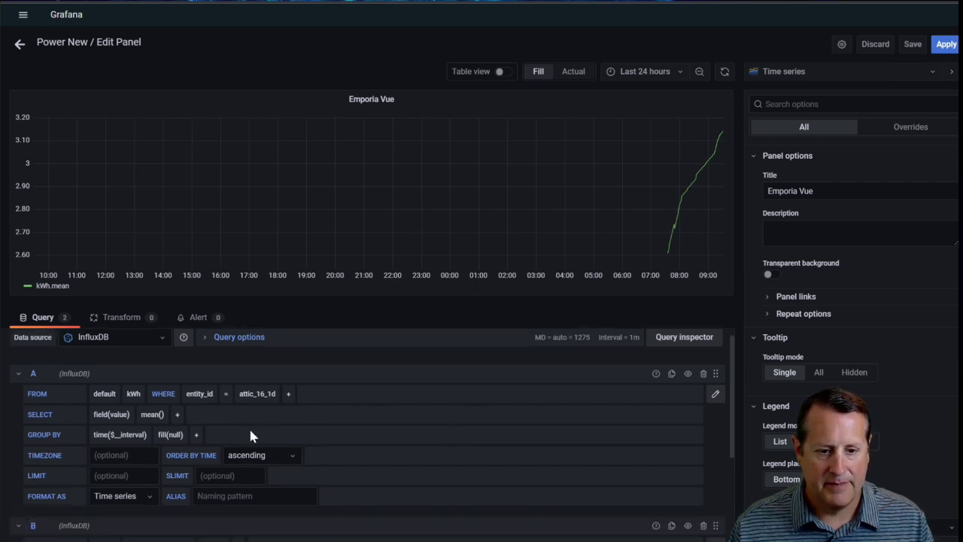
pyautogui.scroll(-2, 248, 426)
pyautogui.click(171, 393)
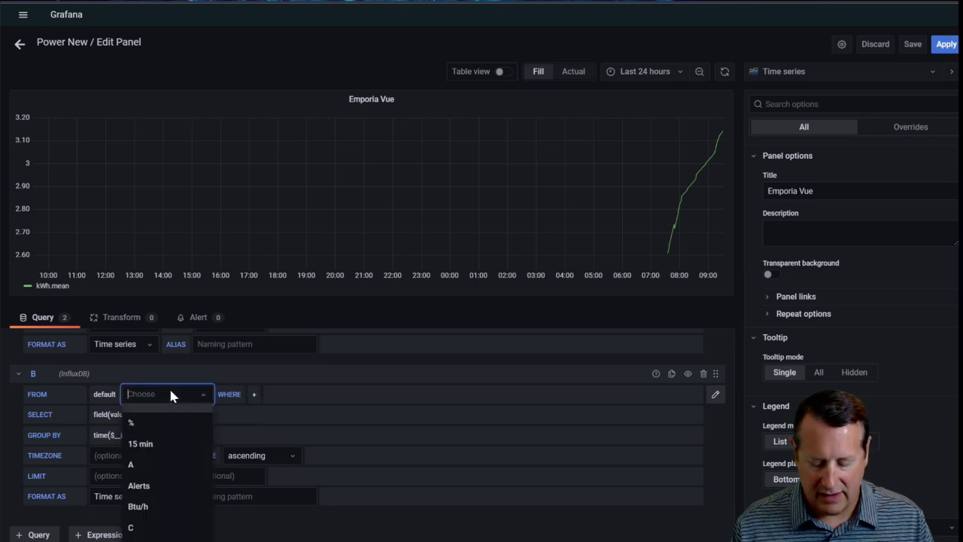
pyautogui.write('kwh')
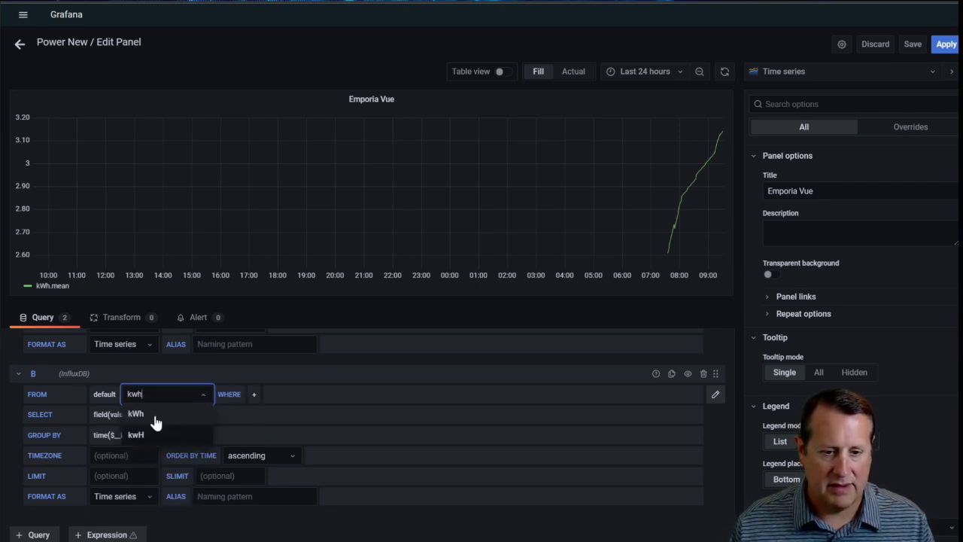
pyautogui.click(158, 414)
# - Filter query B to entity_id = disposal_fridge_3_1d and place the legend on the right
pyautogui.click(188, 395)
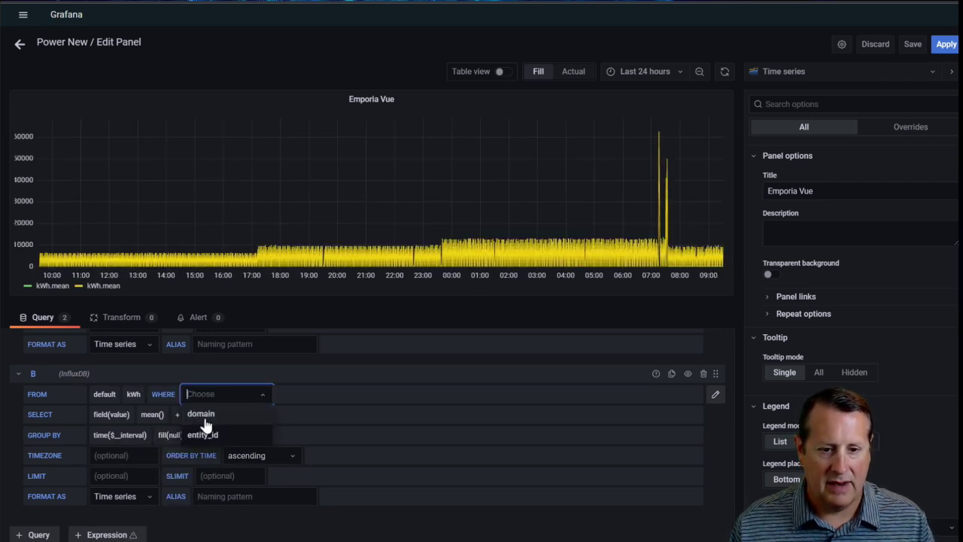
pyautogui.click(200, 434)
pyautogui.scroll(-2, 309, 476)
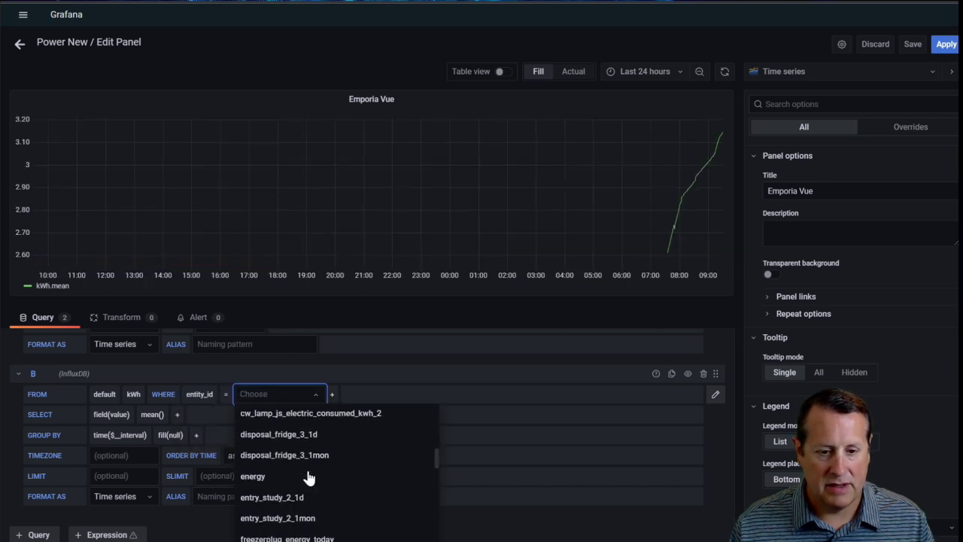
pyautogui.click(316, 437)
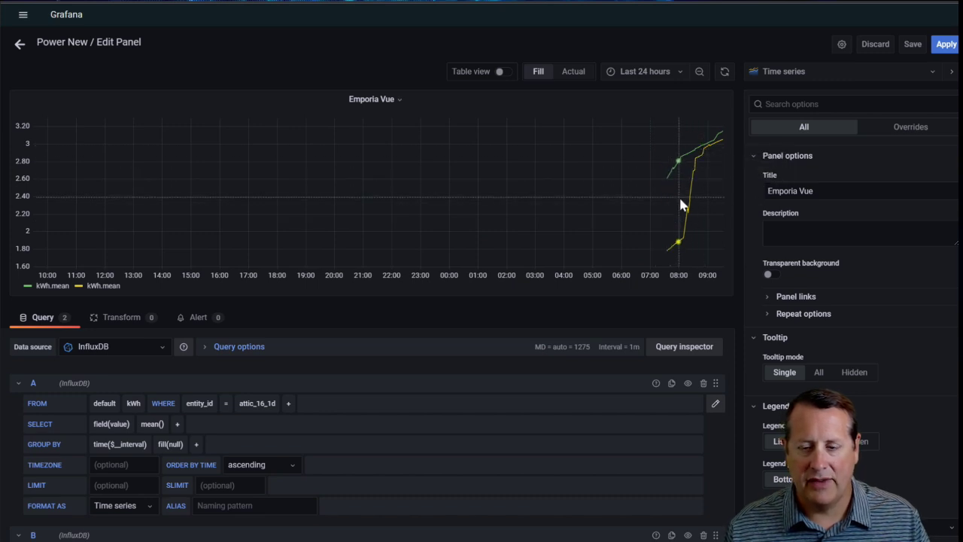
pyautogui.scroll(-2, 842, 222)
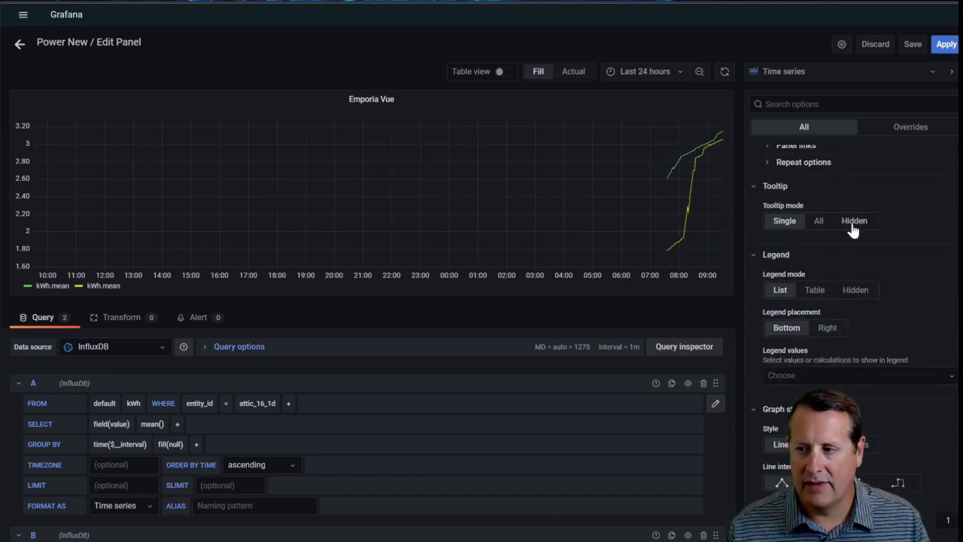
pyautogui.scroll(-1, 886, 259)
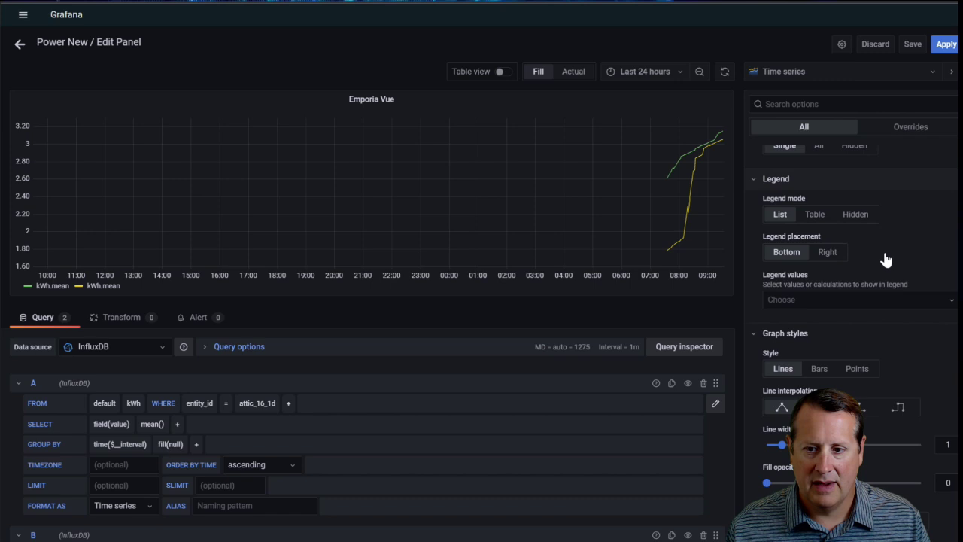
pyautogui.click(831, 256)
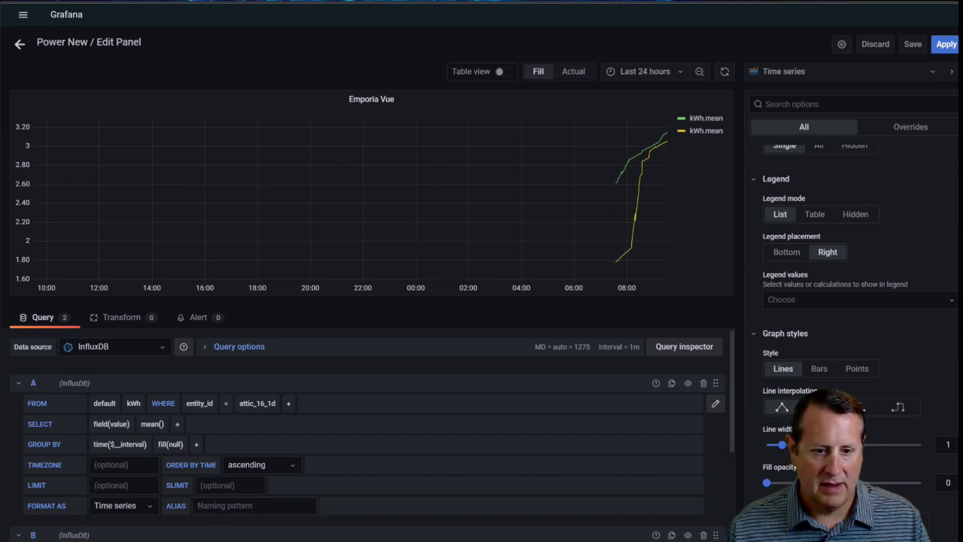
# - Alias query A as 'Attic' and query B as 'Fridge/Disposal'
pyautogui.click(226, 505)
pyautogui.write('Attic')
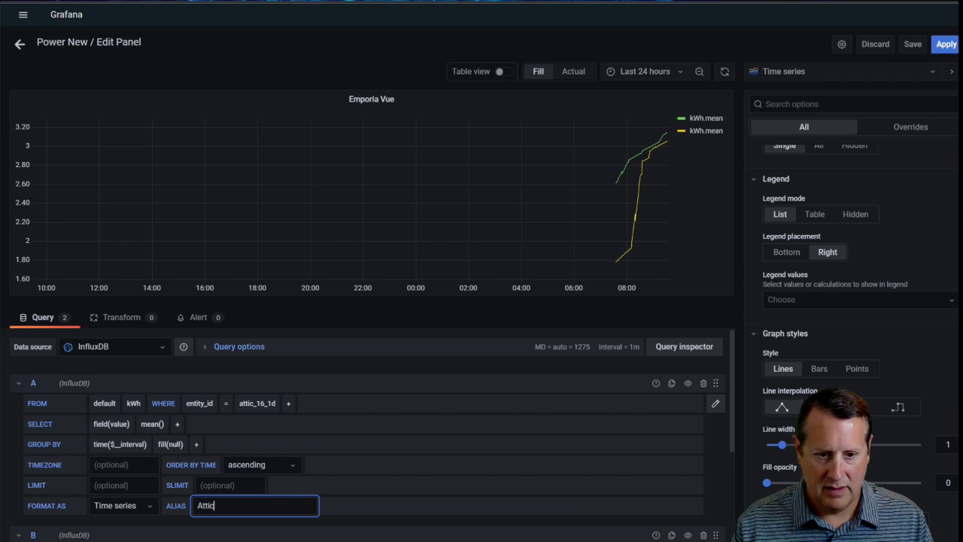
pyautogui.scroll(-2, 367, 444)
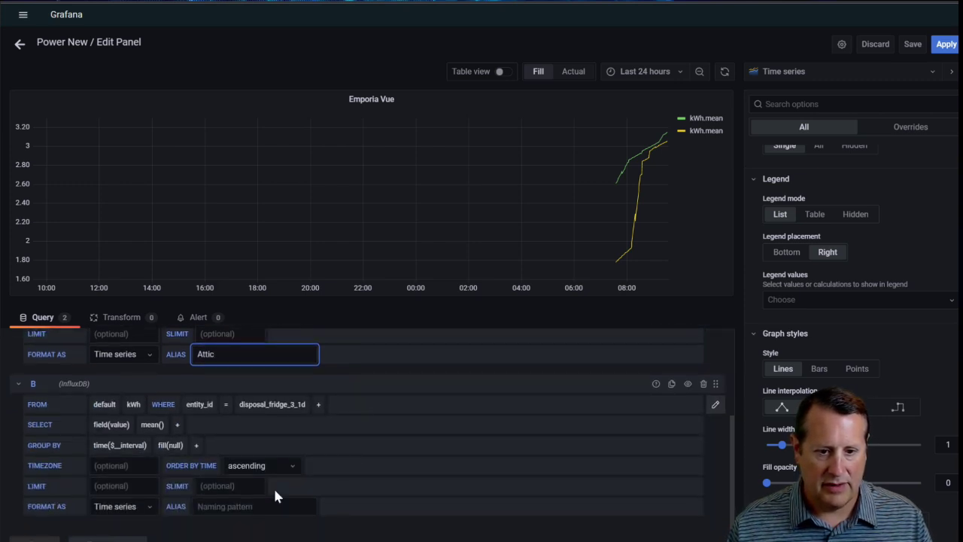
pyautogui.click(254, 506)
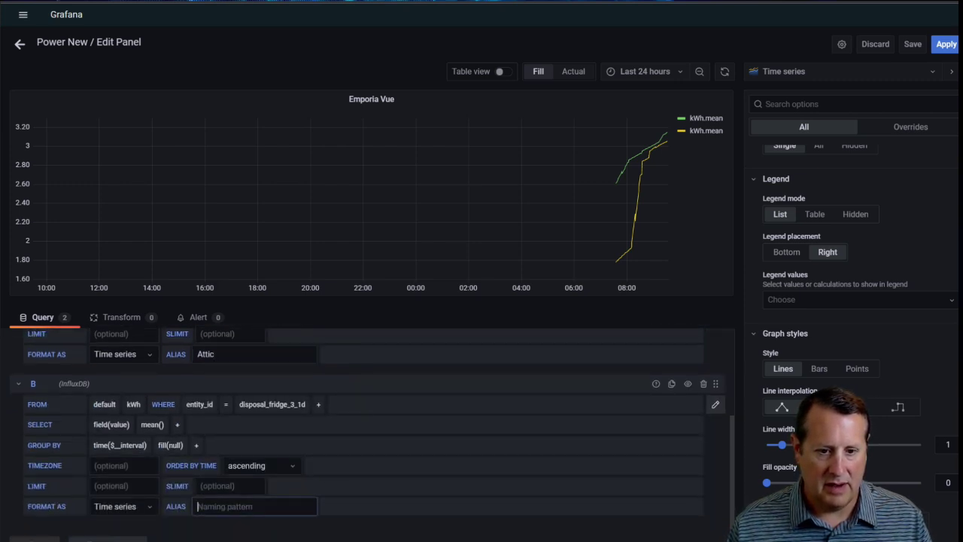
pyautogui.write('R')
pyautogui.press('BackSpace')
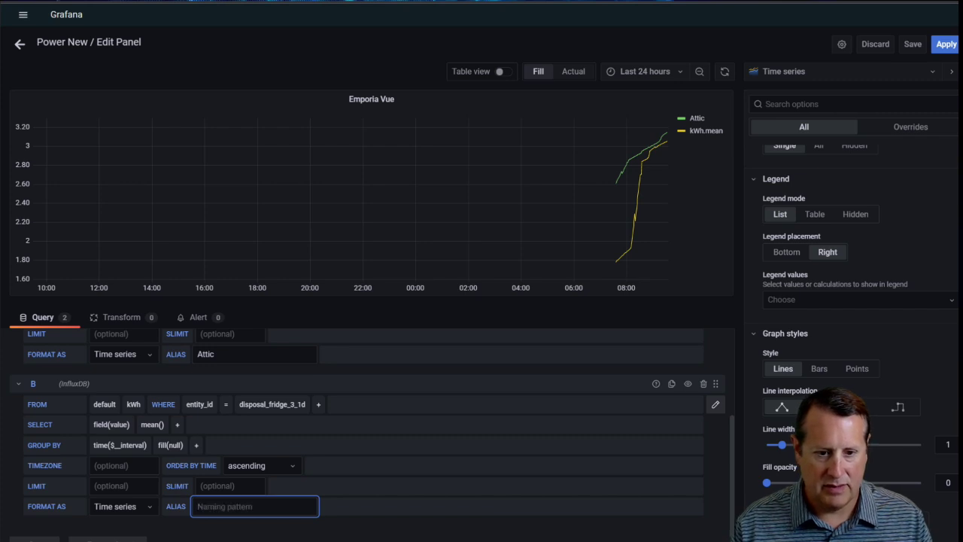
pyautogui.write('Frid')
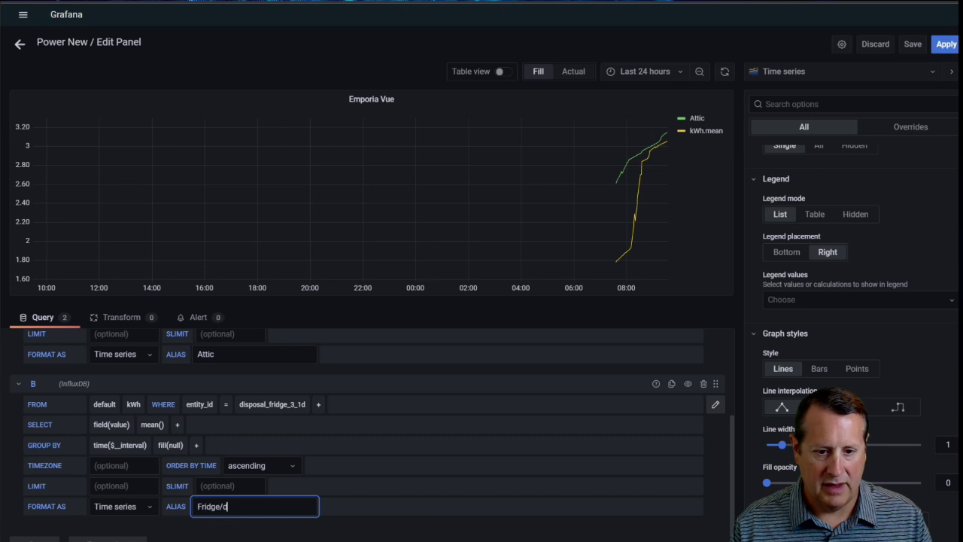
pyautogui.write('ge/Disposa')
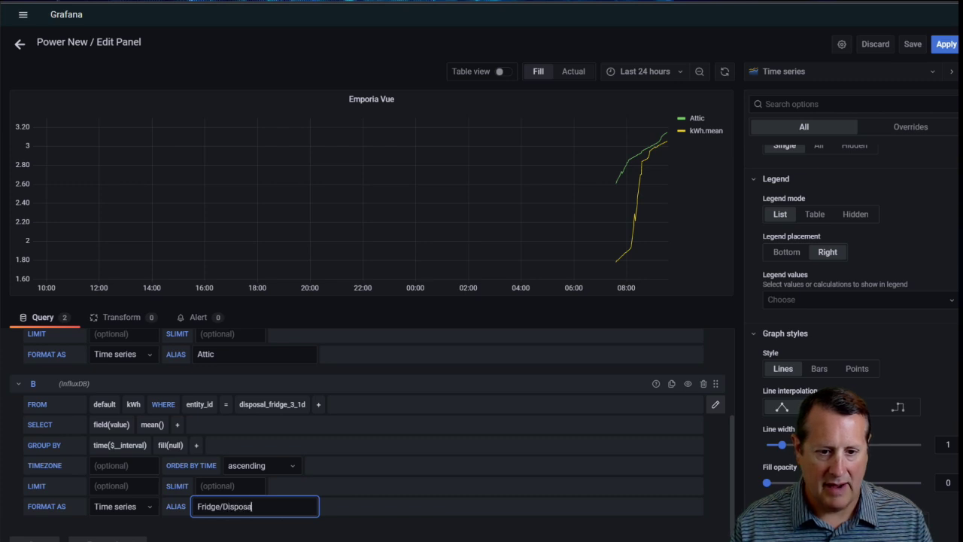
pyautogui.write('l')
pyautogui.click(673, 159)
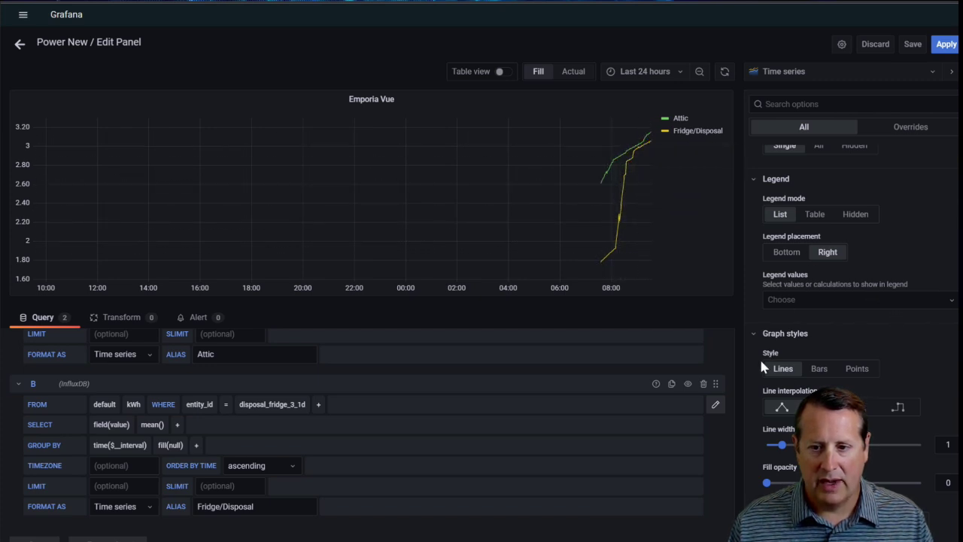
# - Preview bars, keep lines, and zoom the time range to 06:39:30–09:34:54 on 2021-10-21
pyautogui.click(817, 371)
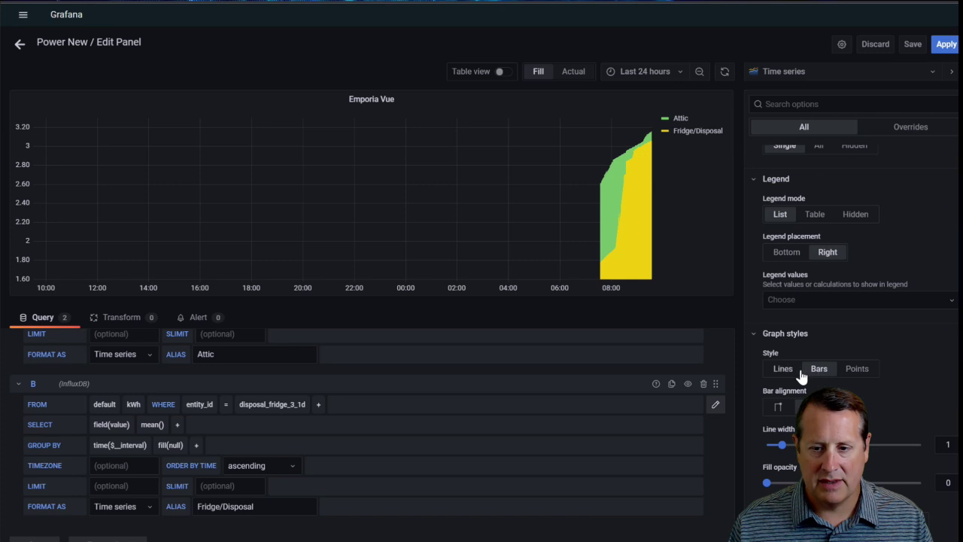
pyautogui.click(784, 368)
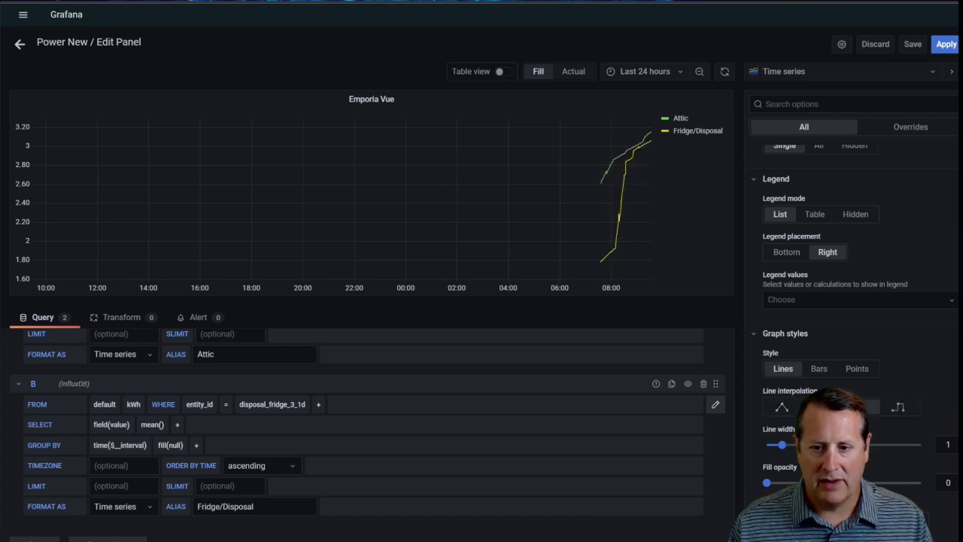
pyautogui.moveTo(576, 214); pyautogui.dragTo(655, 222)
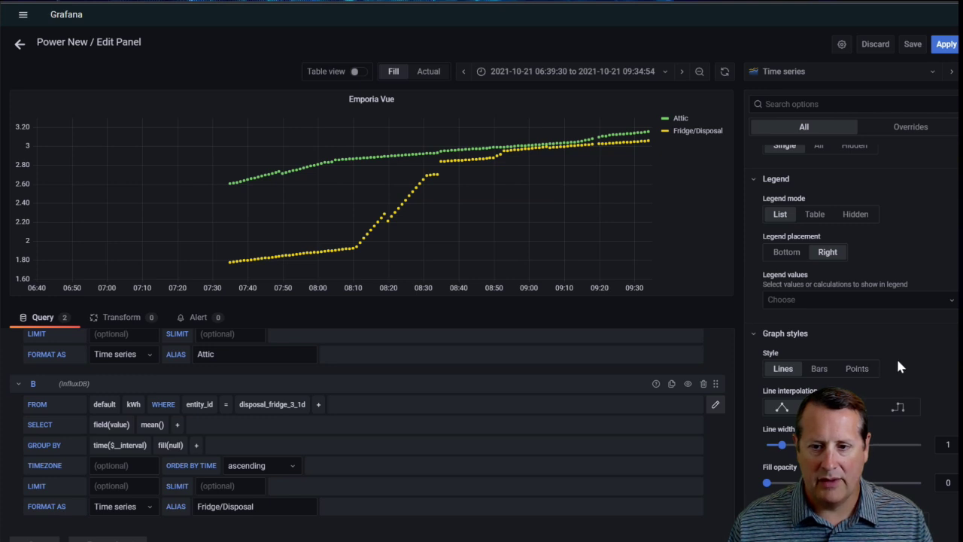
# - Set point size to 3 and Connect null values to Always
pyautogui.scroll(-3, 911, 376)
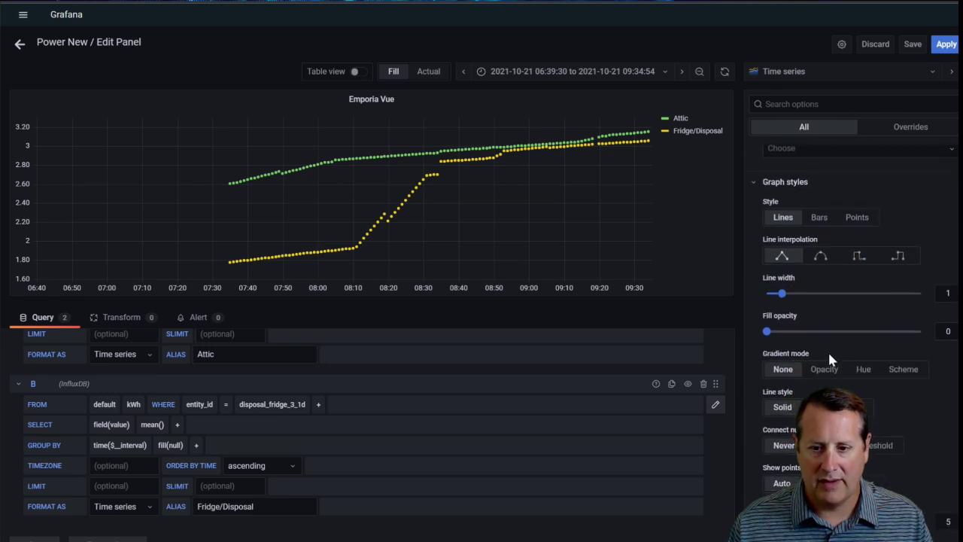
pyautogui.scroll(-2, 828, 350)
pyautogui.moveTo(785, 447); pyautogui.dragTo(773, 449)
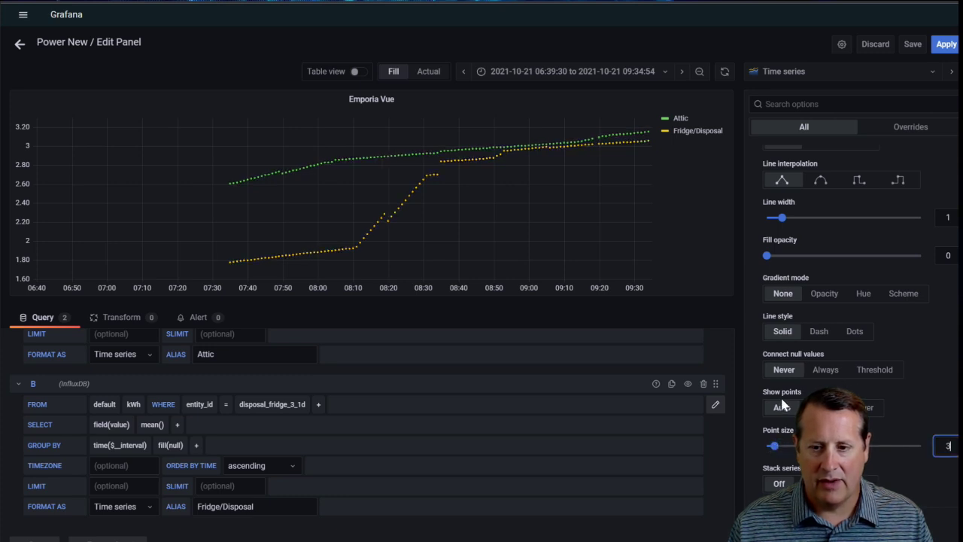
pyautogui.click(822, 373)
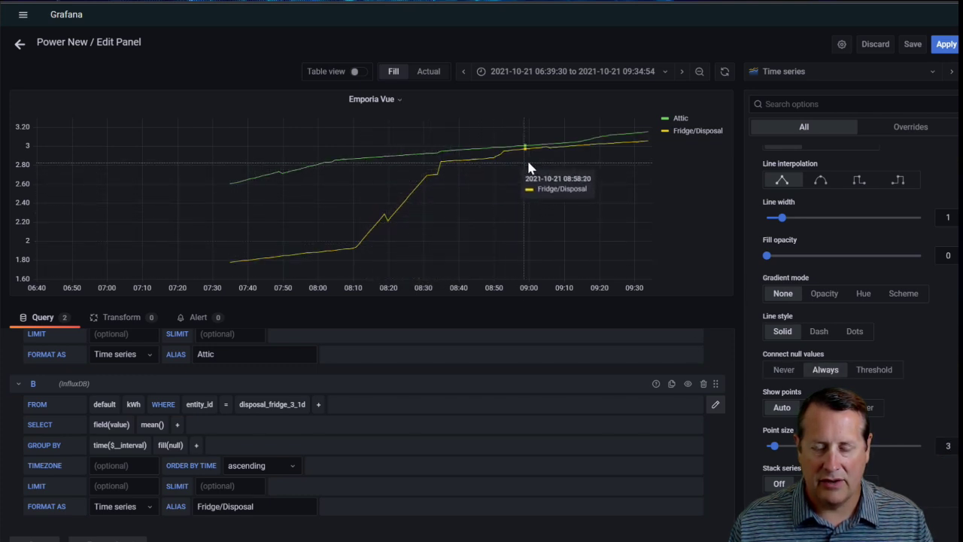
pyautogui.scroll(1, 837, 301)
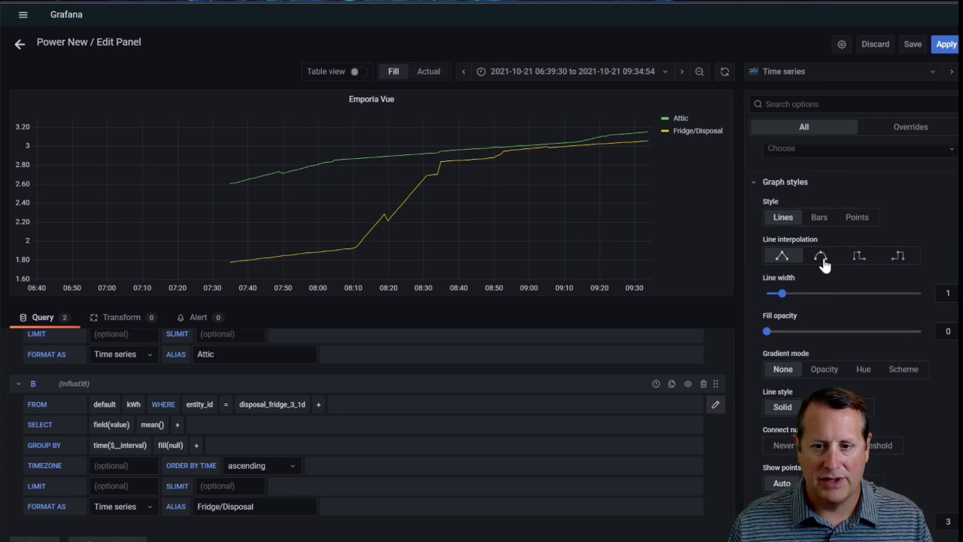
pyautogui.click(821, 257)
pyautogui.click(784, 258)
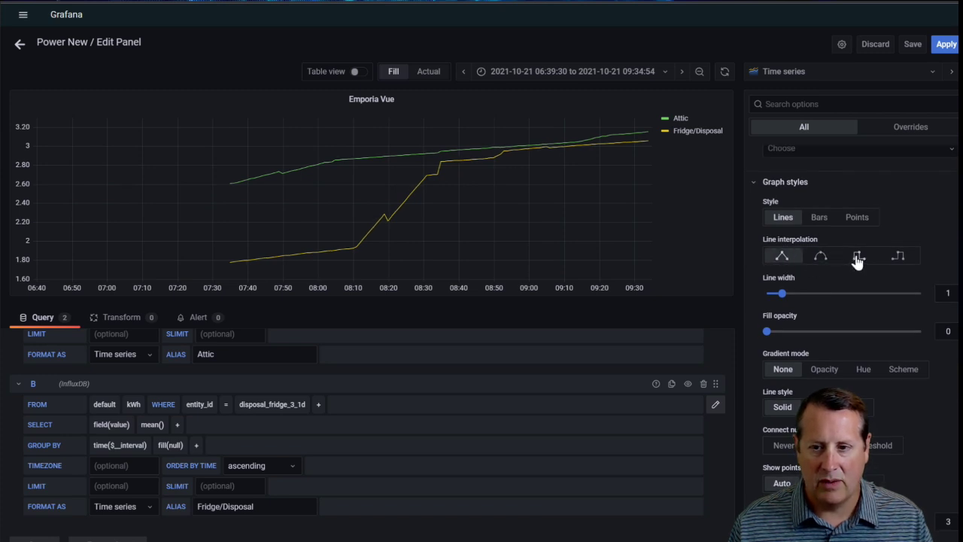
pyautogui.click(821, 223)
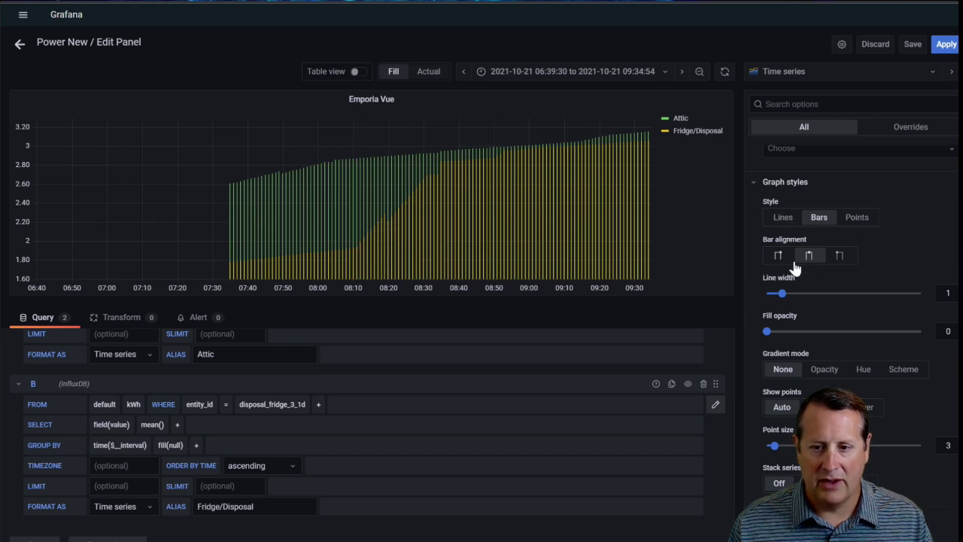
pyautogui.click(817, 483)
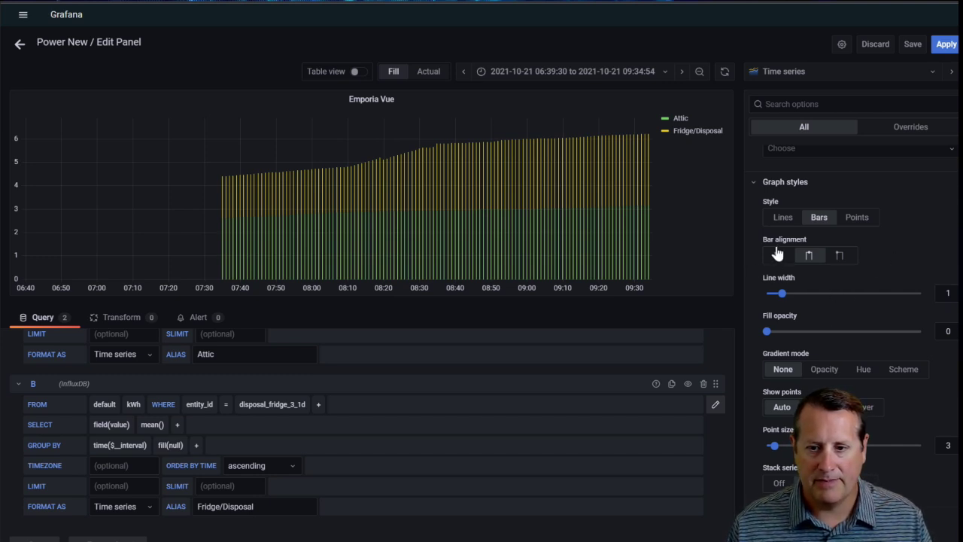
pyautogui.click(783, 217)
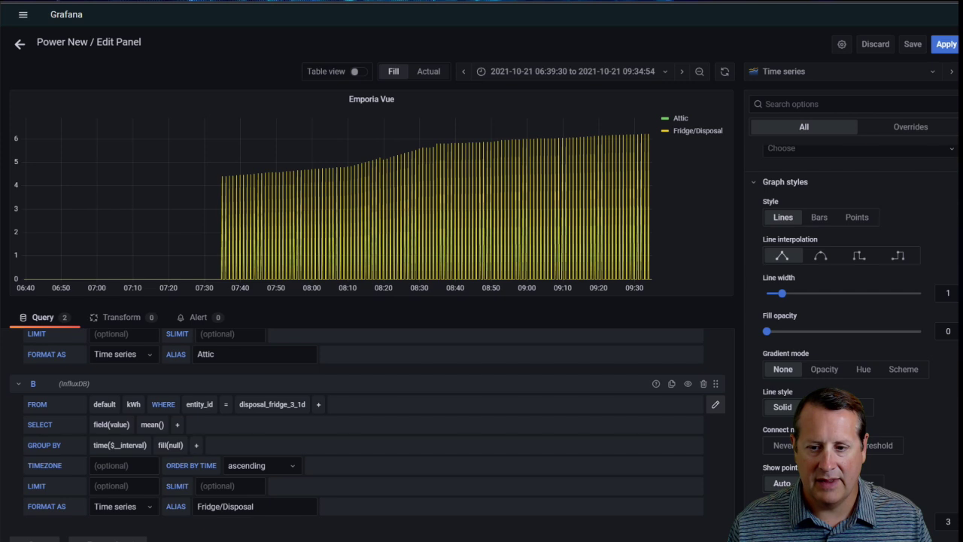
pyautogui.scroll(-4, 851, 316)
pyautogui.click(779, 407)
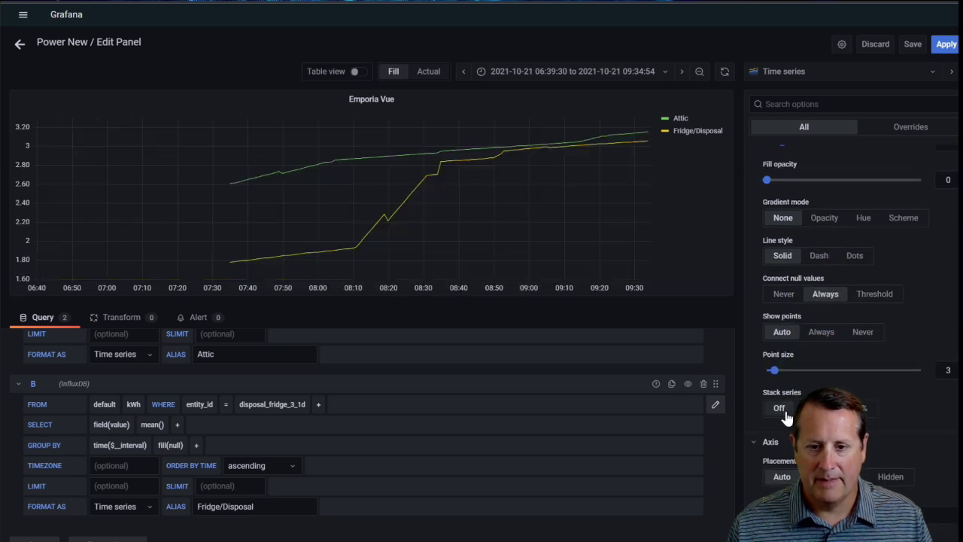